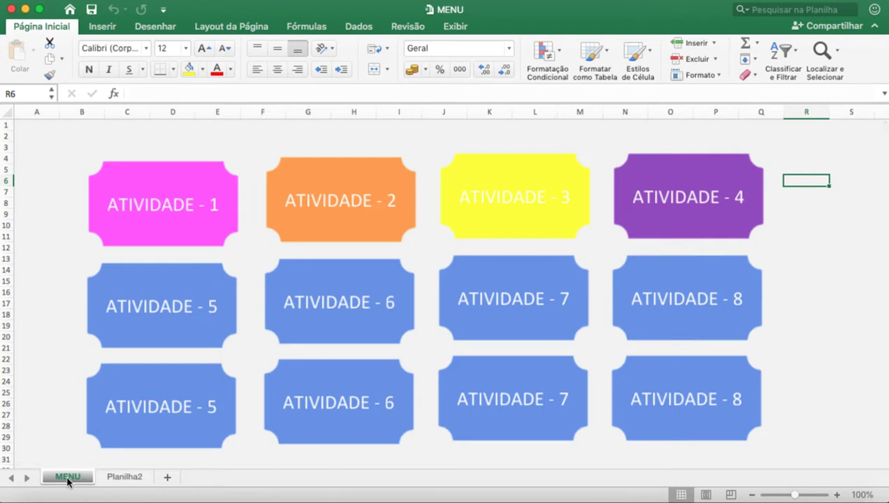
Step: Leave the MENU sheet and open the empty Planilha2 sheet
click(122, 478)
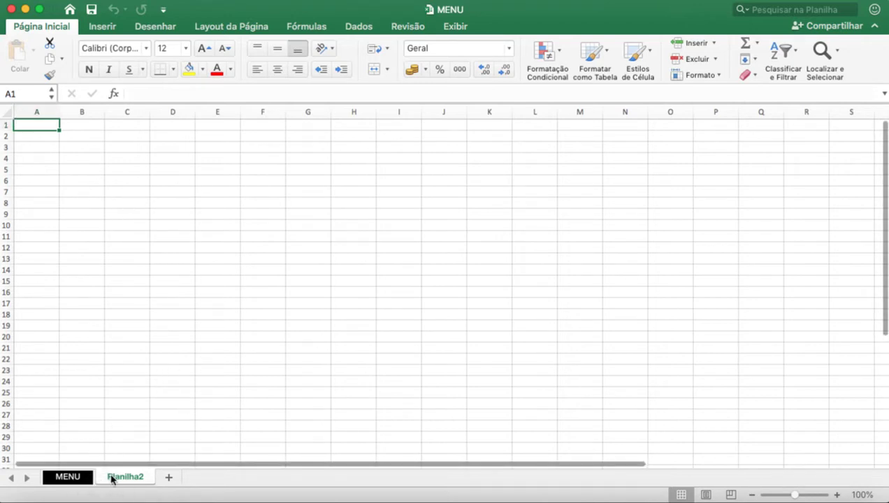
Step: Fill every cell of Planilha2 with the recent pink colour
click(77, 478)
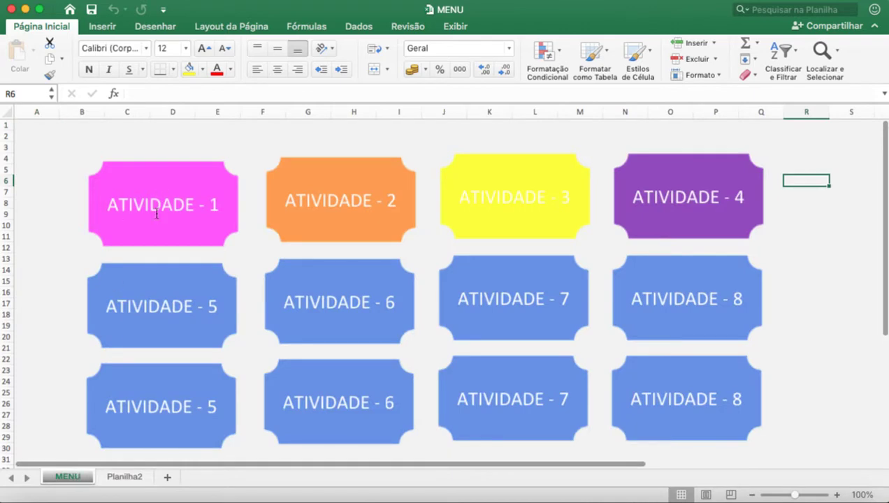
click(124, 477)
click(7, 112)
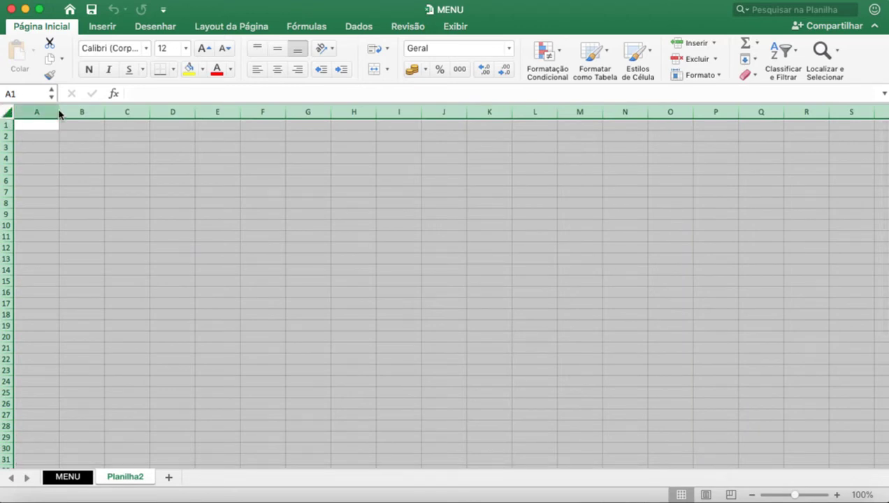
click(203, 71)
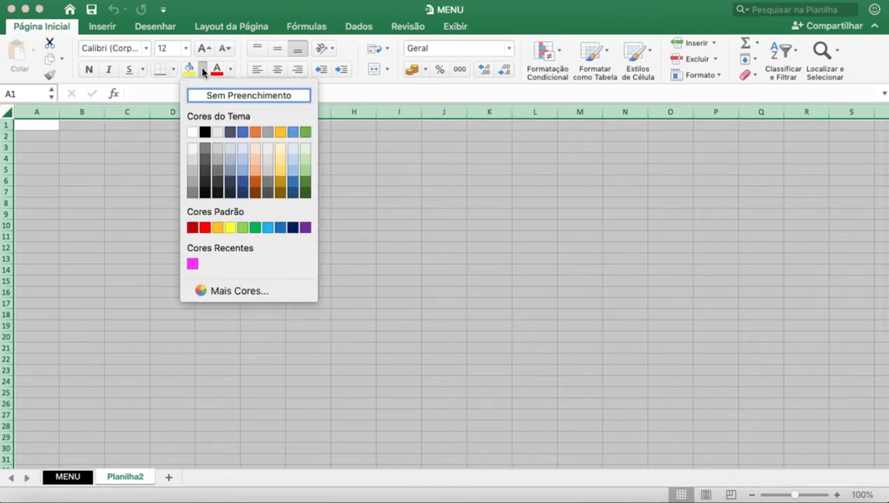
click(193, 264)
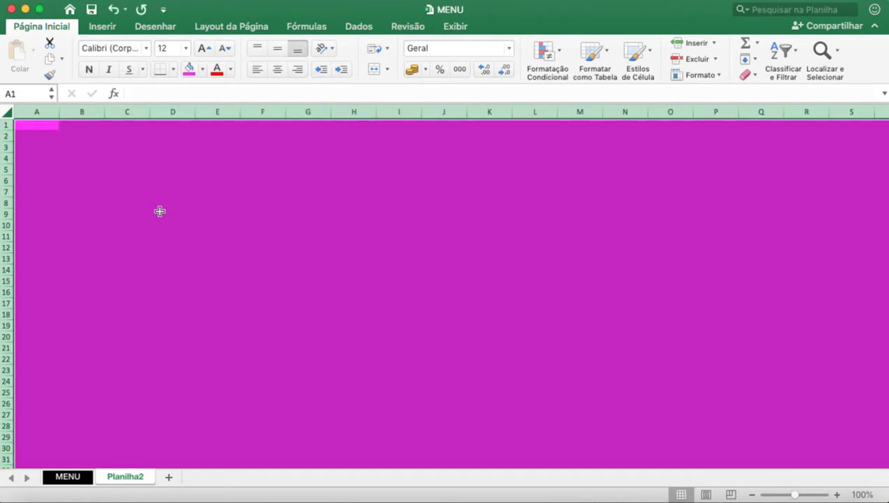
Step: Enter 'ATIVIDADE 1' in cell E7 and make it bold at 72 pt
click(224, 193)
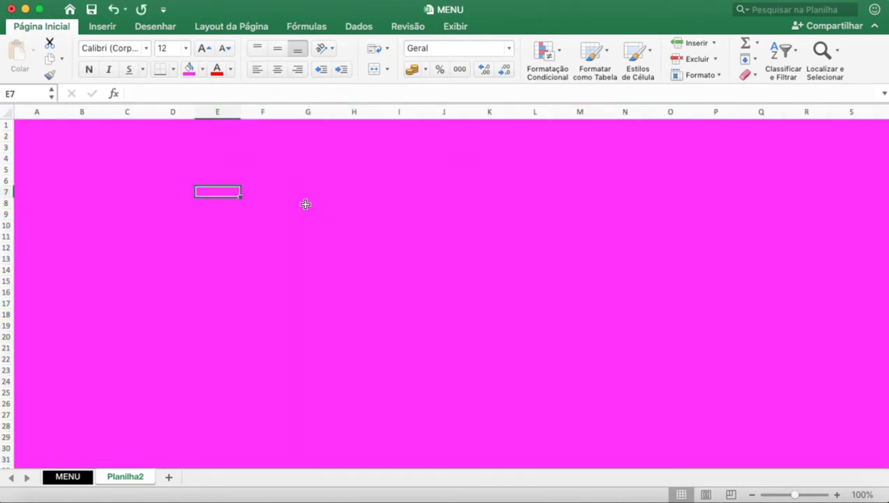
text(A)
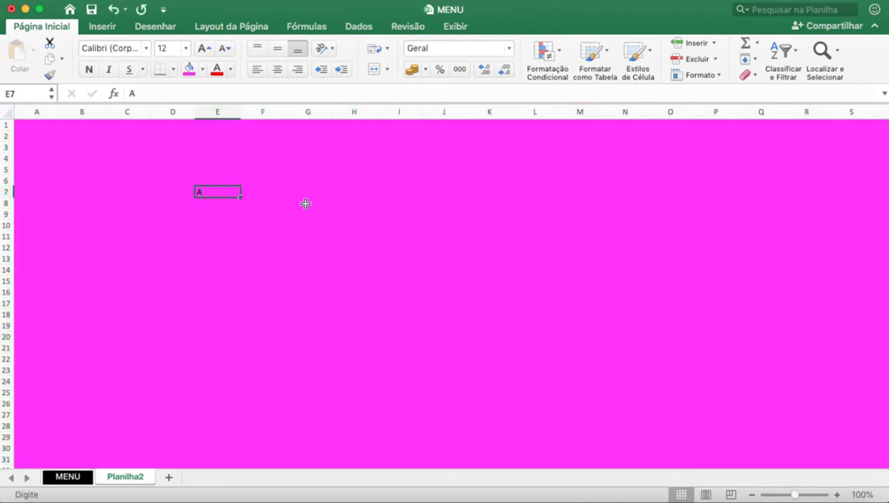
text(TIVIDADE 1)
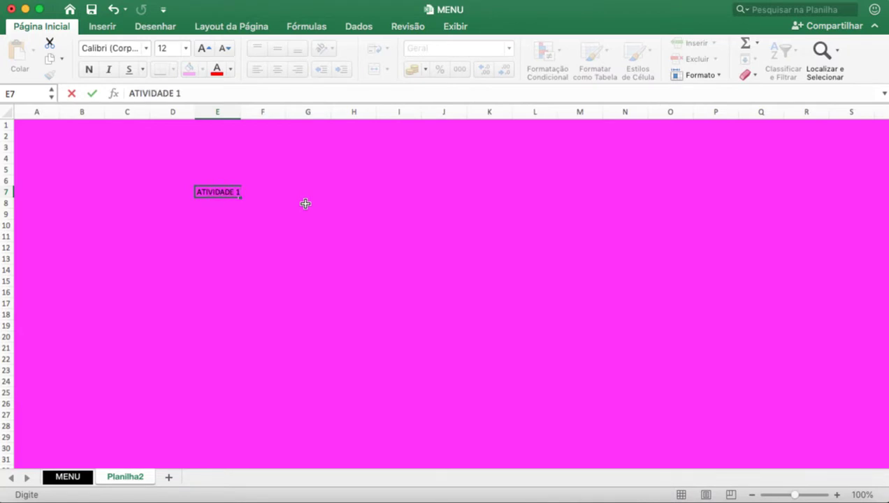
click(272, 225)
click(211, 192)
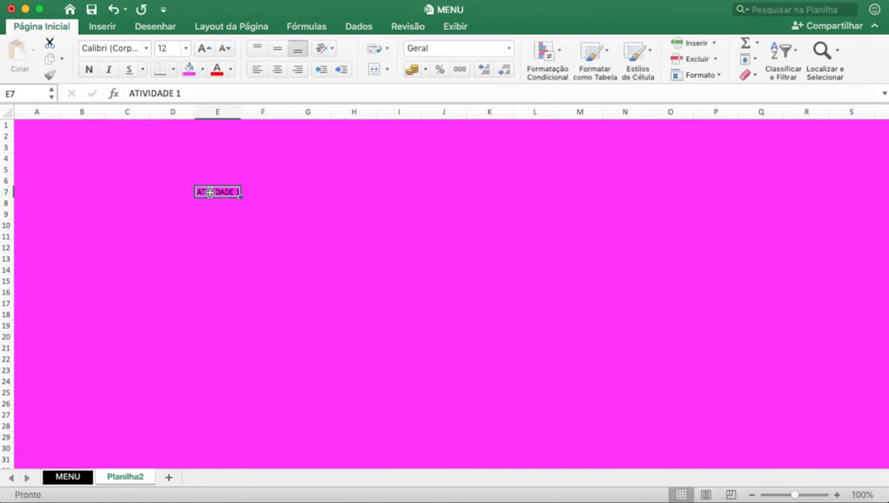
click(89, 70)
click(256, 227)
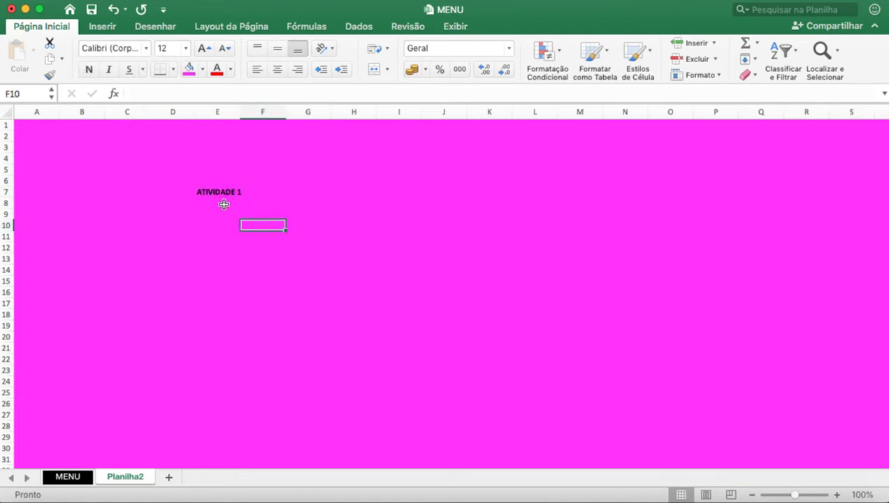
click(222, 192)
click(204, 49)
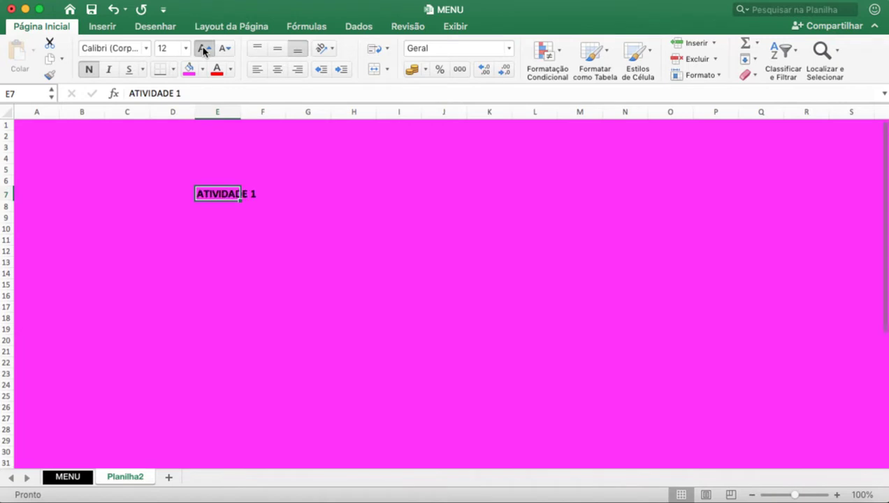
click(204, 49)
click(203, 49)
click(204, 49)
click(204, 49)
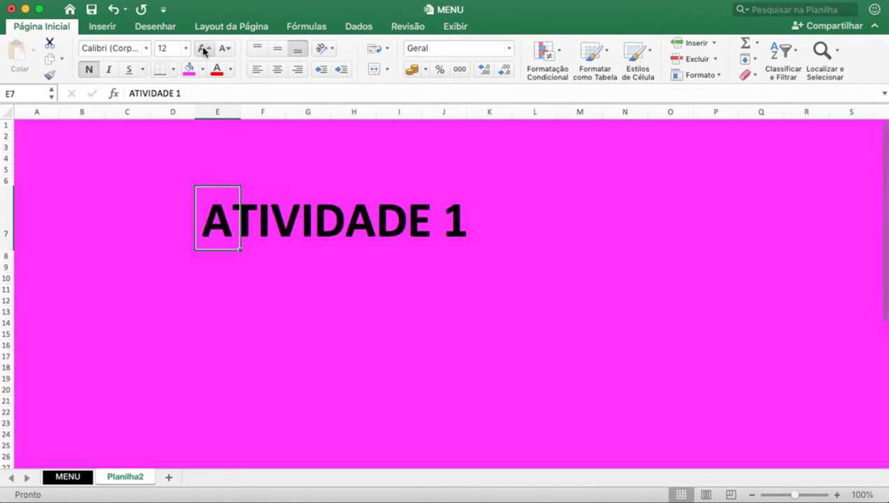
Step: Rename the pink Planilha2 sheet to 'ATIVIDADE-1', then go back to MENU
right_click(124, 481)
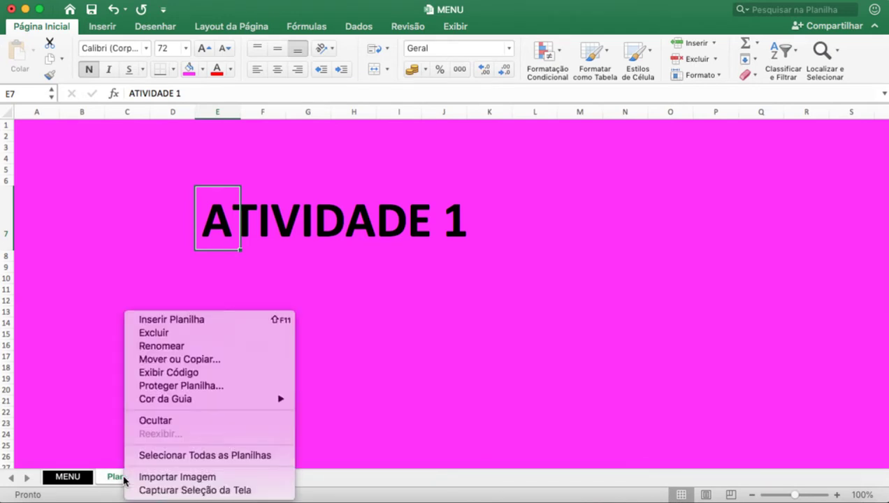
click(154, 347)
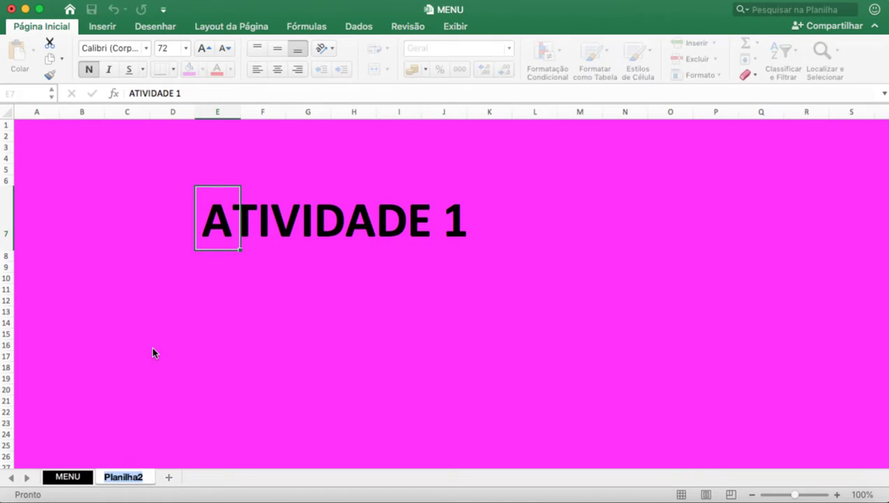
text(AT)
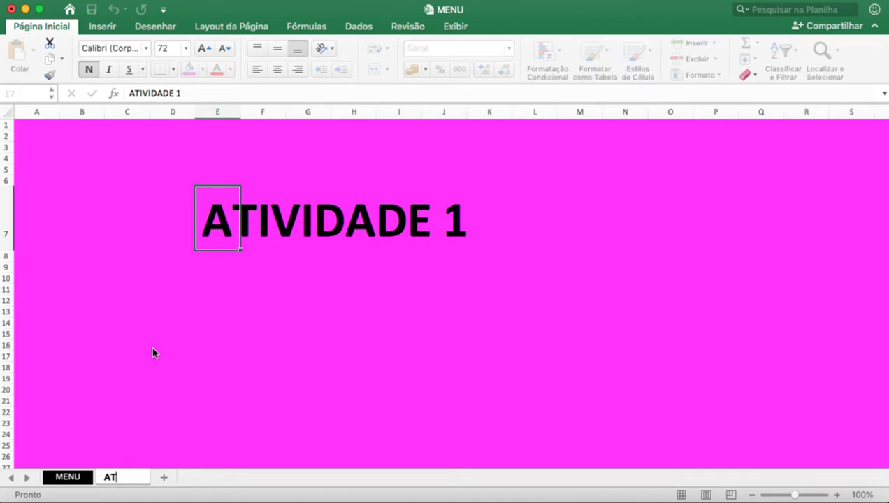
text(IVIDADE)
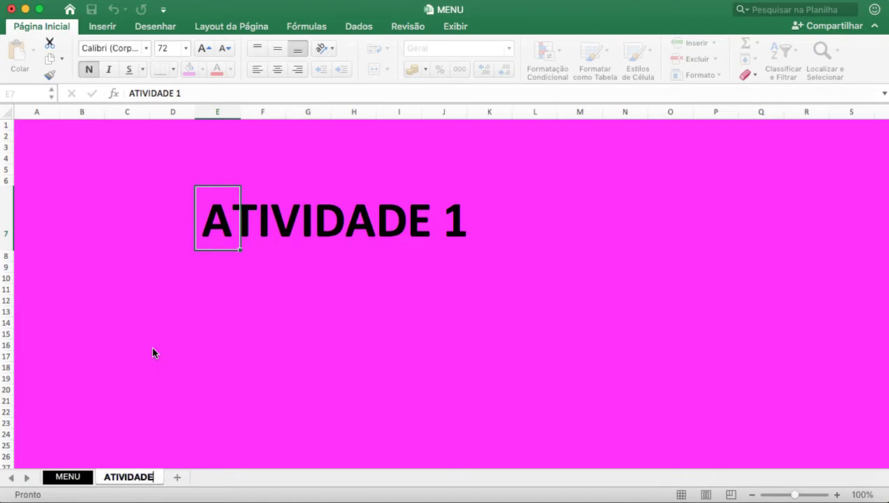
text(-1)
key(Return)
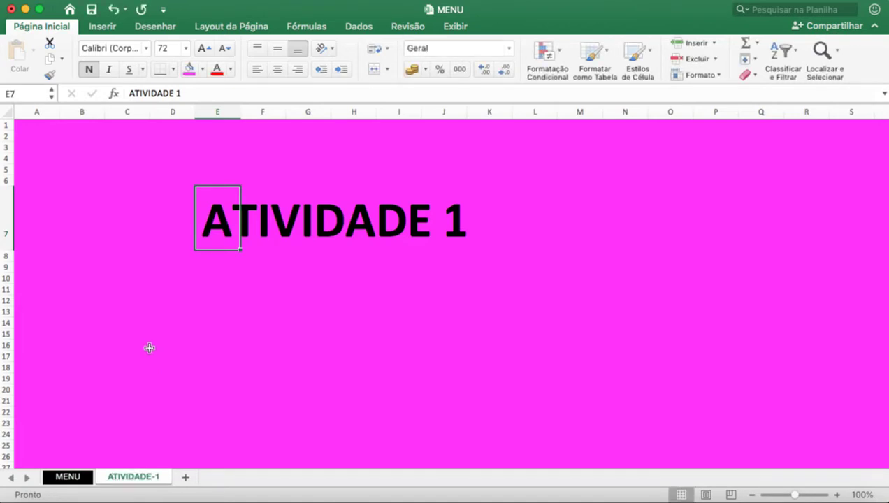
click(68, 475)
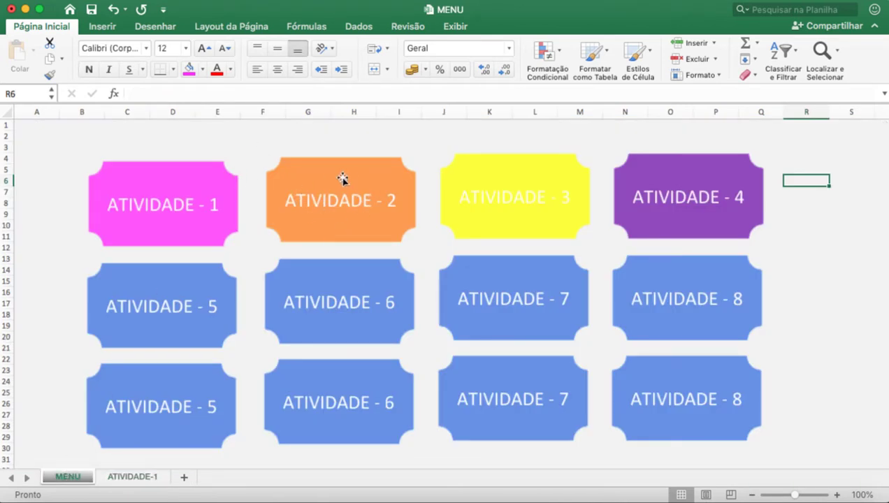
Step: Insert a new sheet, fill all its cells orange, and return to MENU
click(184, 478)
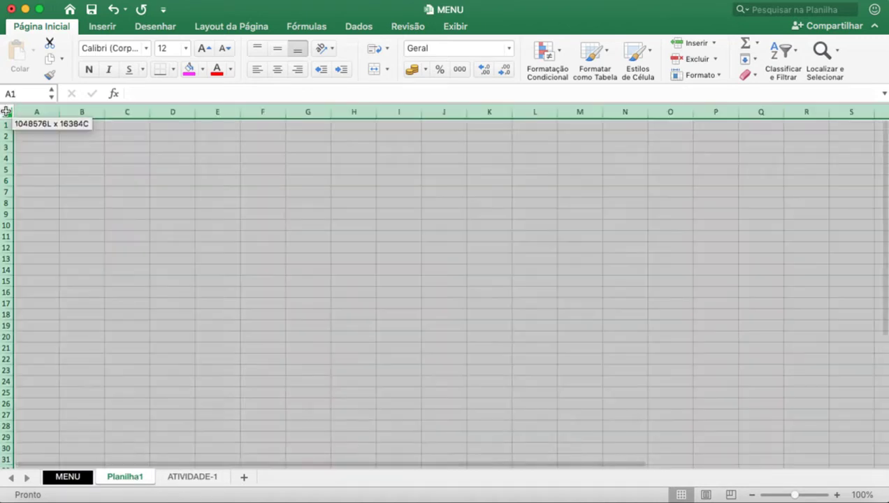
click(7, 112)
click(202, 70)
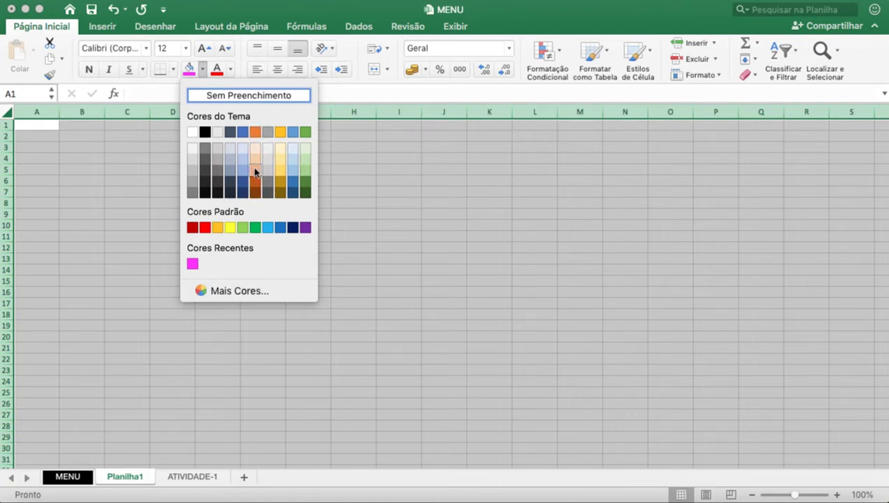
click(255, 136)
click(175, 180)
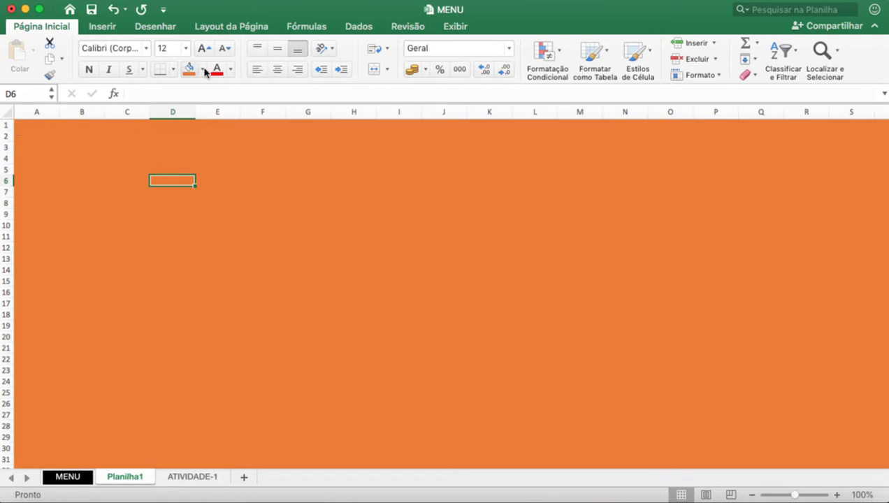
click(83, 476)
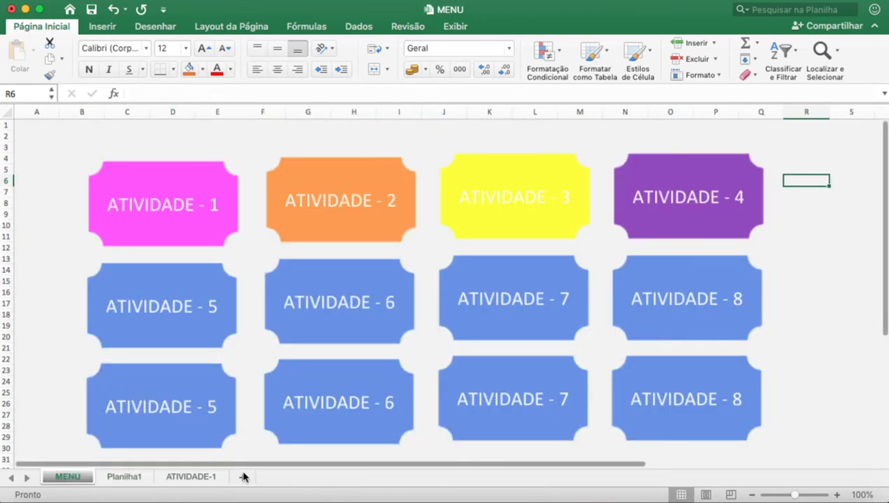
Step: Move the orange Planilha1 sheet so it sits after ATIVIDADE-1
click(178, 478)
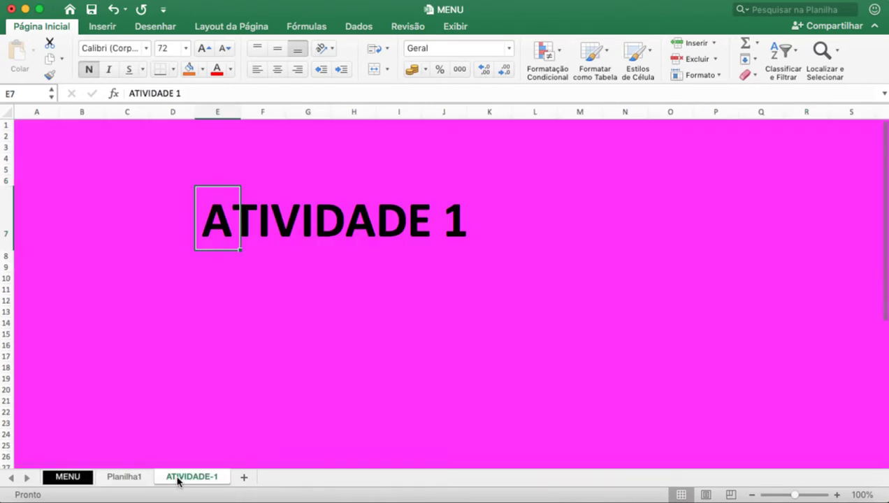
click(113, 478)
drag(116, 478, 230, 478)
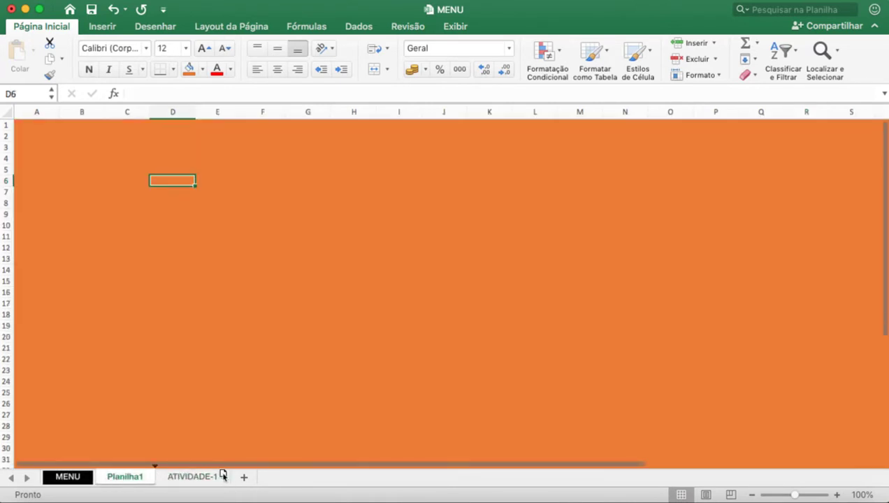
Step: Start renaming the orange sheet, typing 'ATIVIDADE-' as its new name
double_click(201, 477)
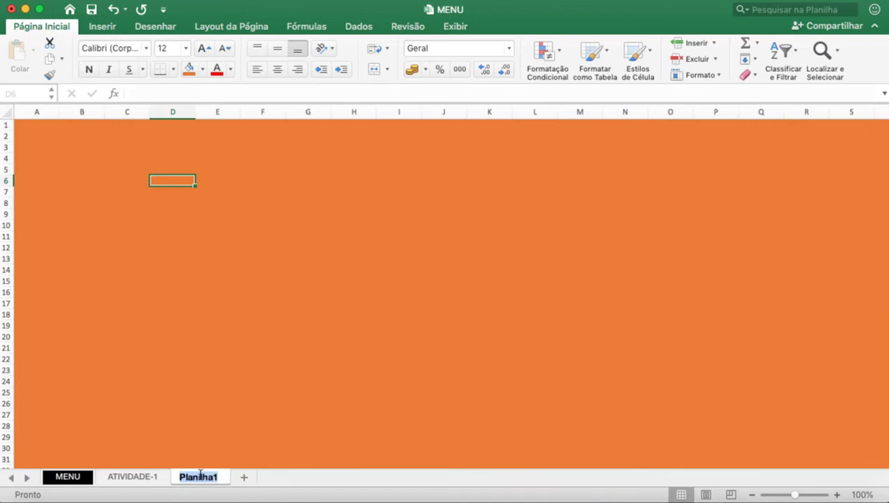
click(299, 476)
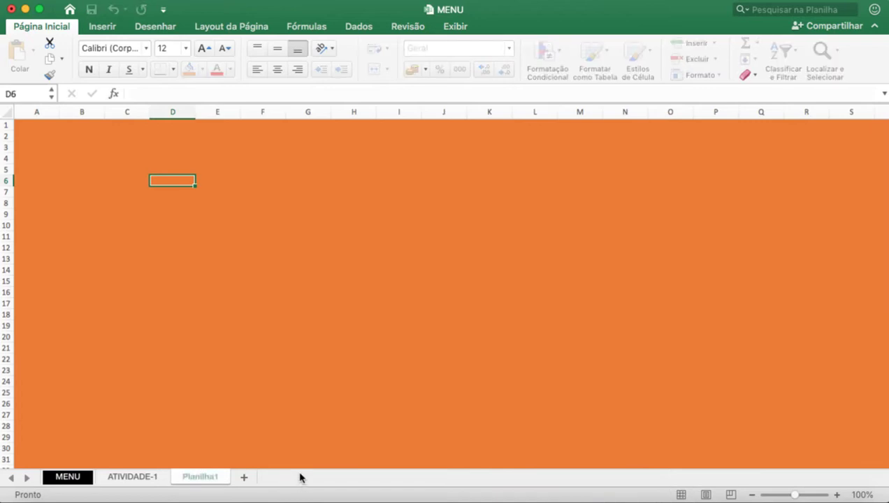
right_click(203, 479)
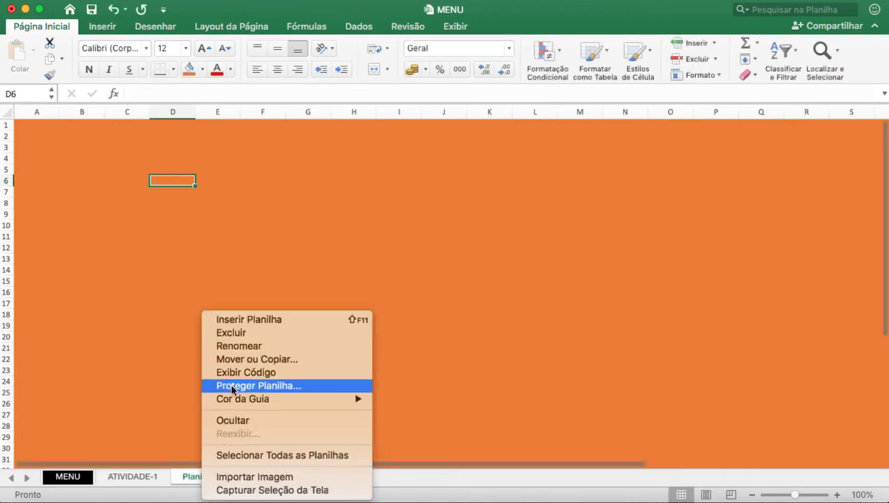
key(Escape)
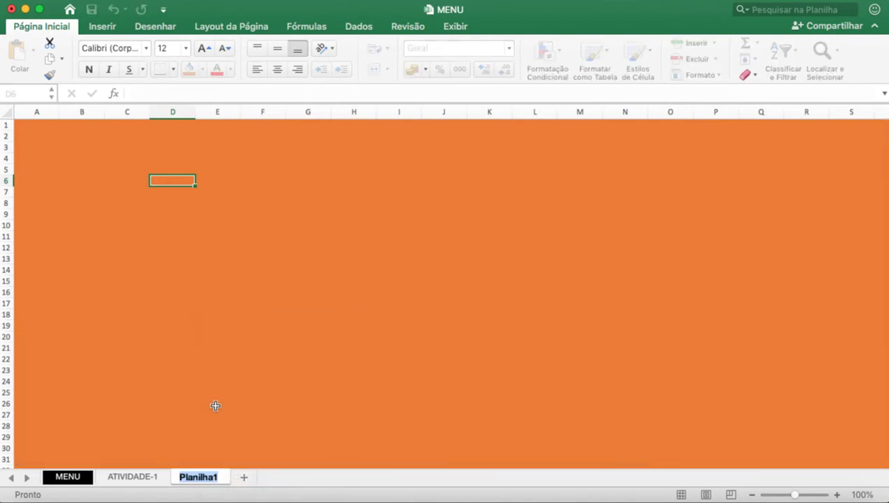
text(A)
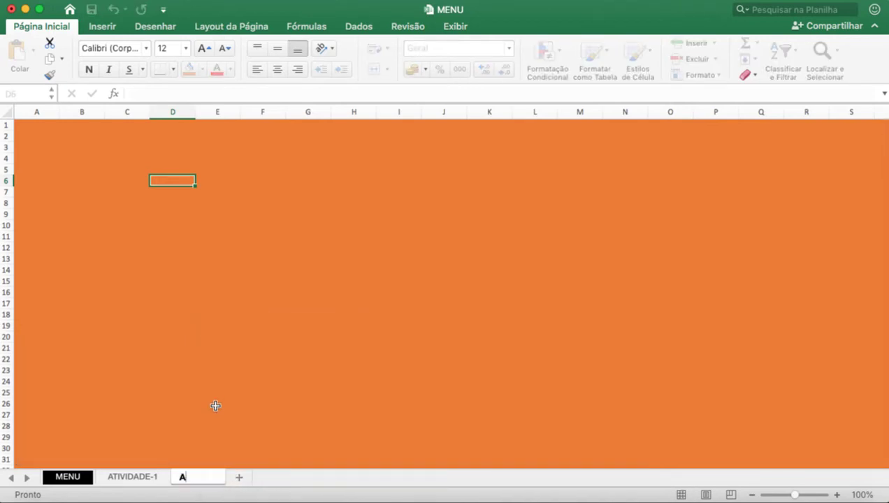
text(TIVIDADE)
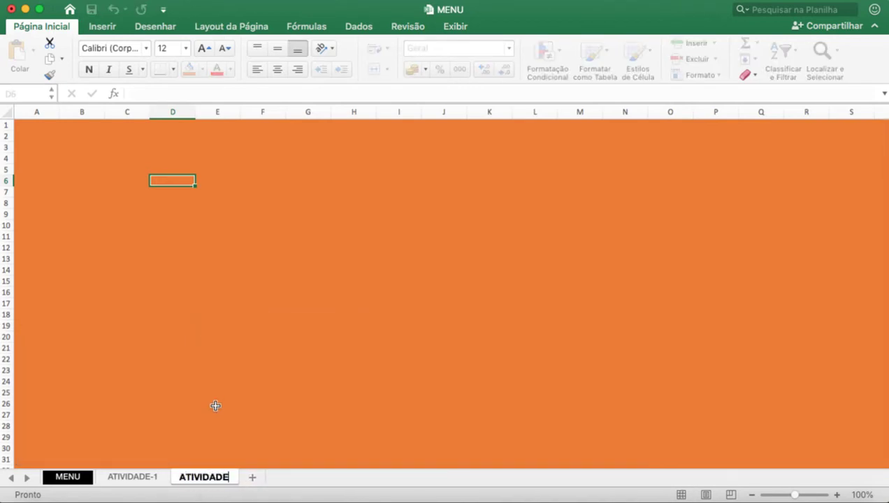
text(-1)
key(BackSpace)
Step: Finish naming the sheet ATIVIDADE-2 and enter 'ATIVIDADE 2' in cell E7
text(2)
click(220, 192)
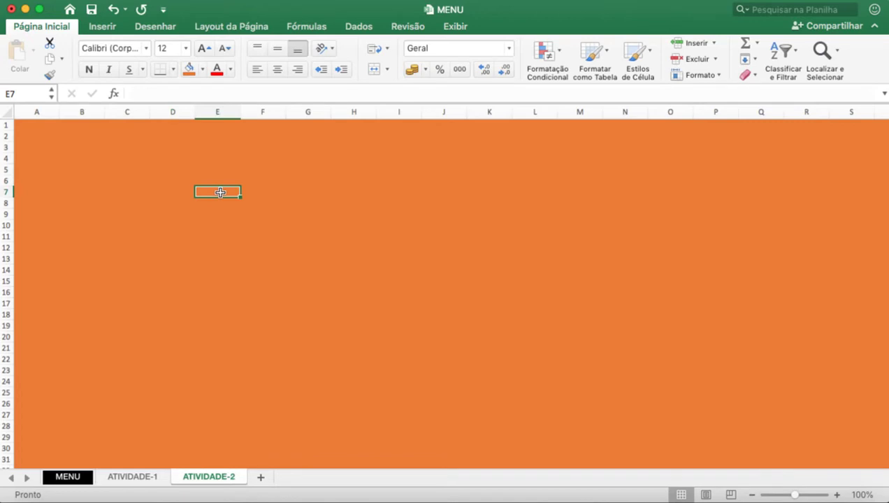
text(ATIVIDA)
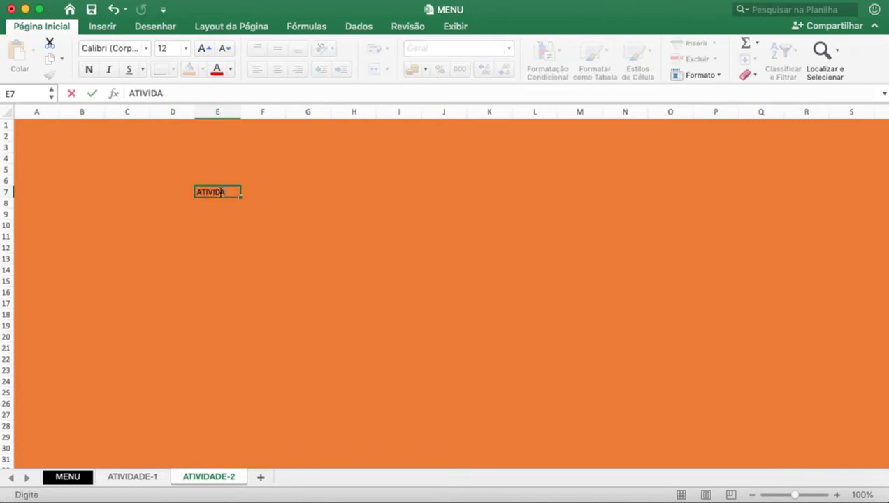
text(DE 2)
click(231, 221)
click(222, 192)
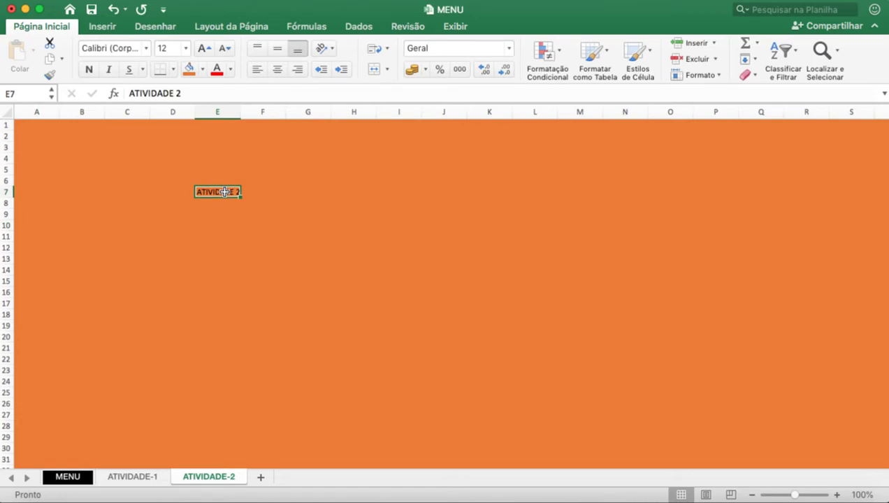
Step: Enlarge the E7 title to 72 pt and make it bold
click(201, 50)
click(201, 49)
click(201, 50)
click(201, 50)
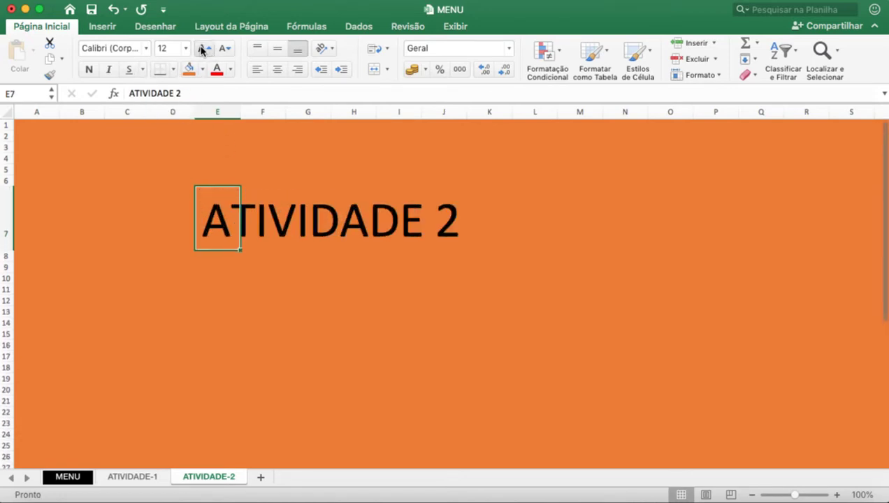
click(201, 50)
click(90, 70)
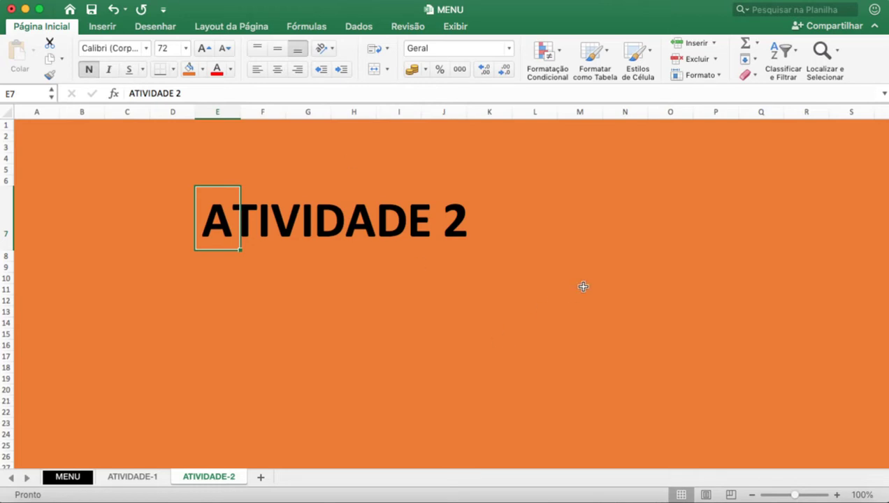
click(521, 221)
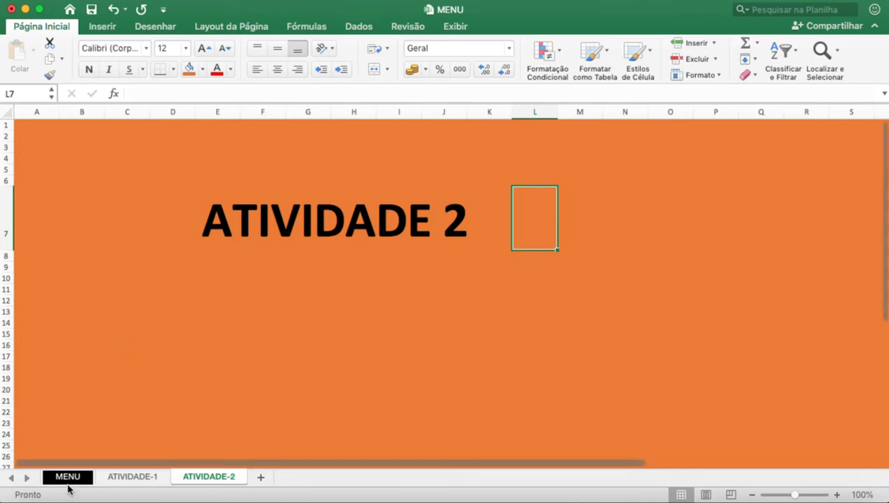
Step: Review the ATIVIDADE-1 and ATIVIDADE-2 sheets, then select the pink ATIVIDADE - 1 button on MENU
click(67, 478)
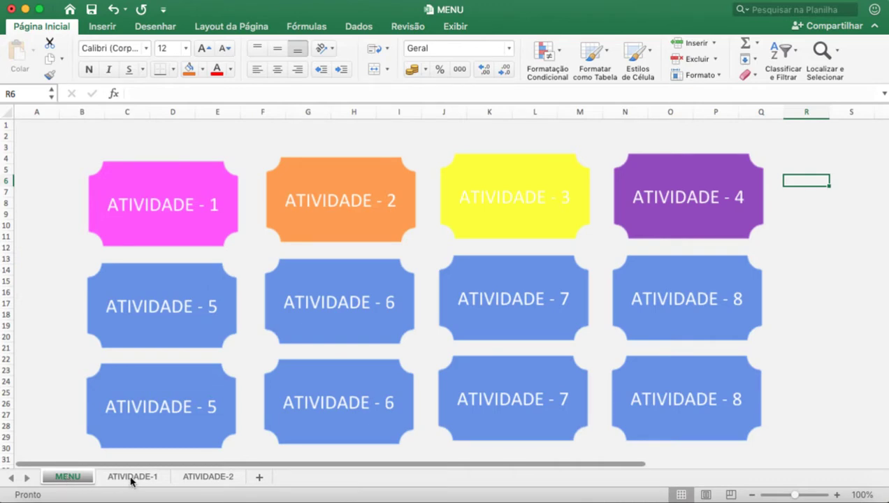
click(133, 477)
click(209, 478)
click(89, 478)
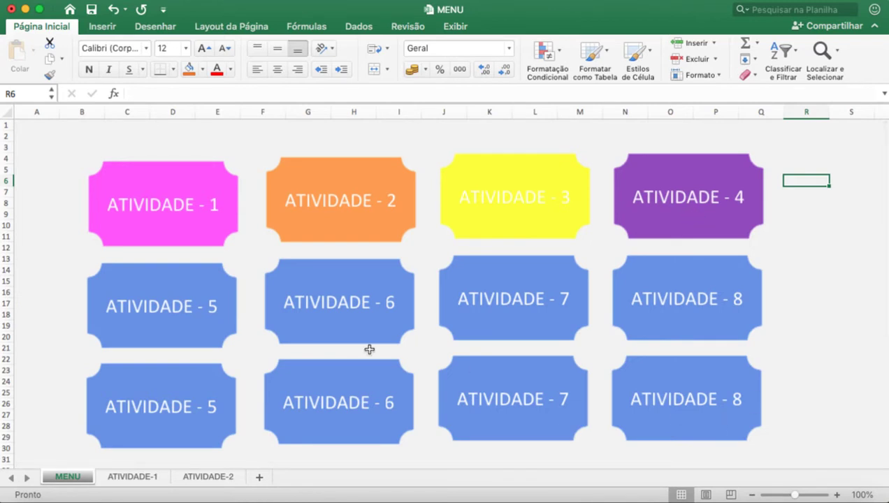
click(108, 480)
click(67, 481)
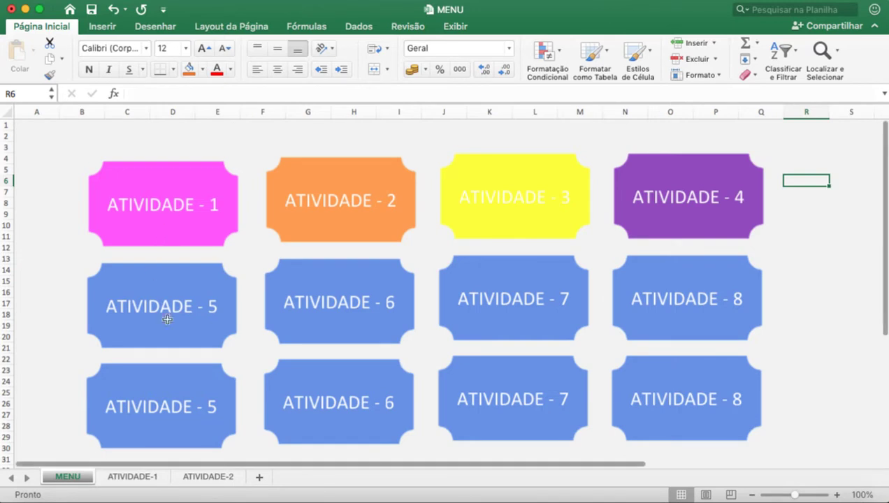
click(130, 479)
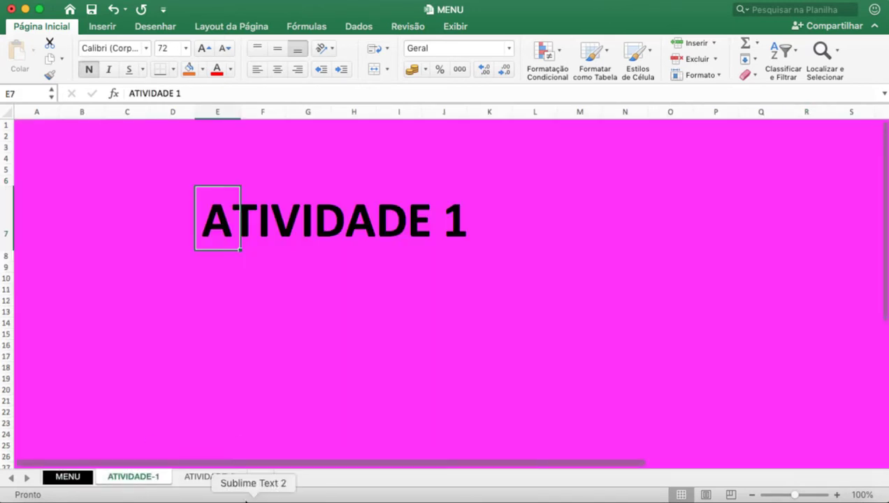
click(218, 367)
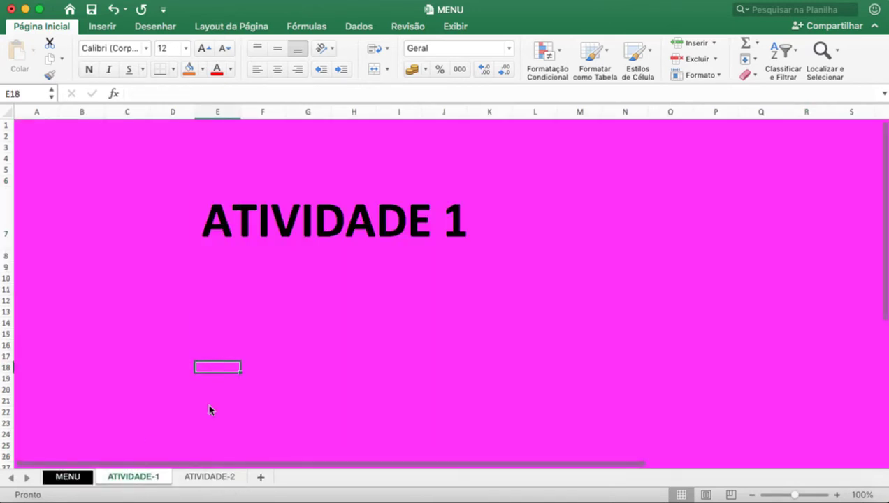
click(210, 478)
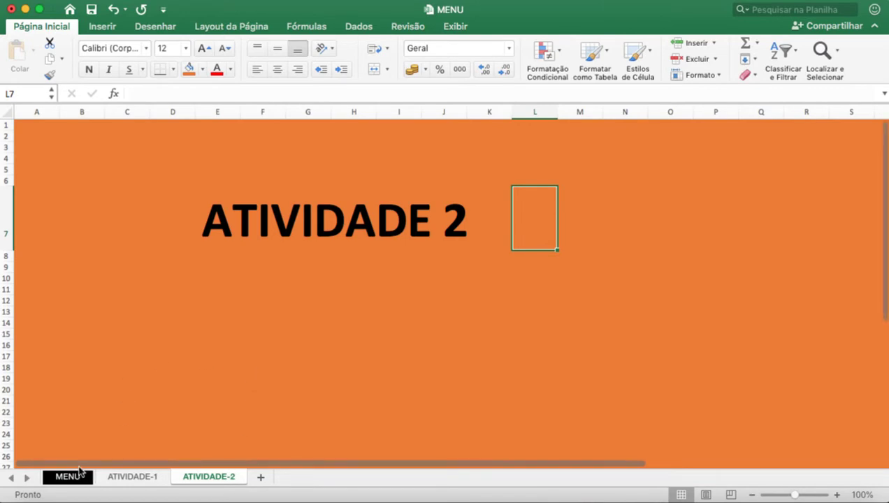
click(77, 476)
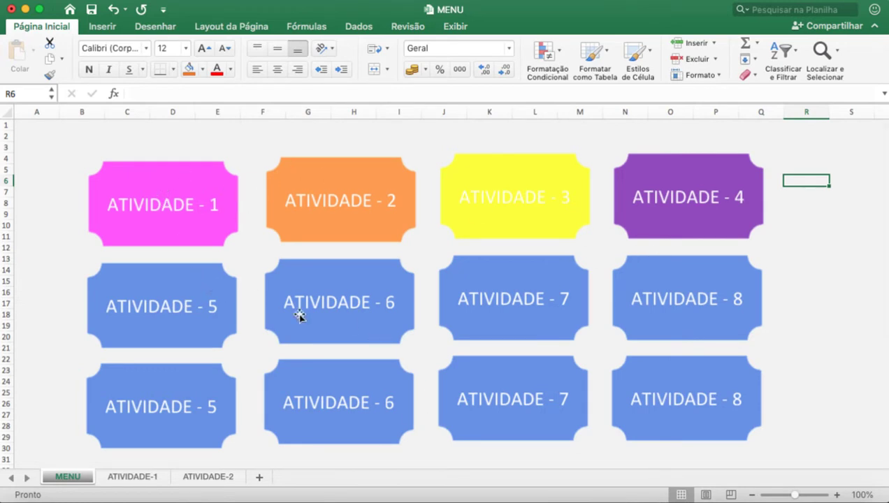
super+click(154, 181)
Step: Hyperlink the pink ATIVIDADE - 1 button to cell A1 of the ATIVIDADE-1 sheet
right_click(178, 181)
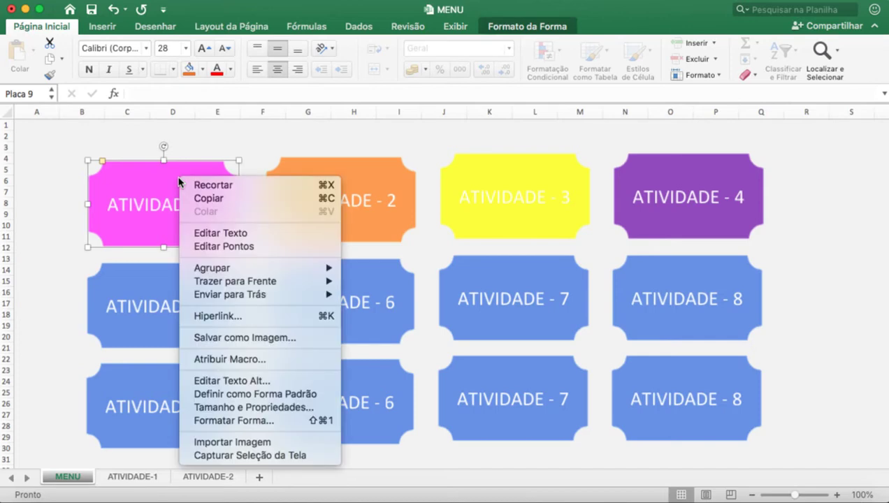
click(264, 318)
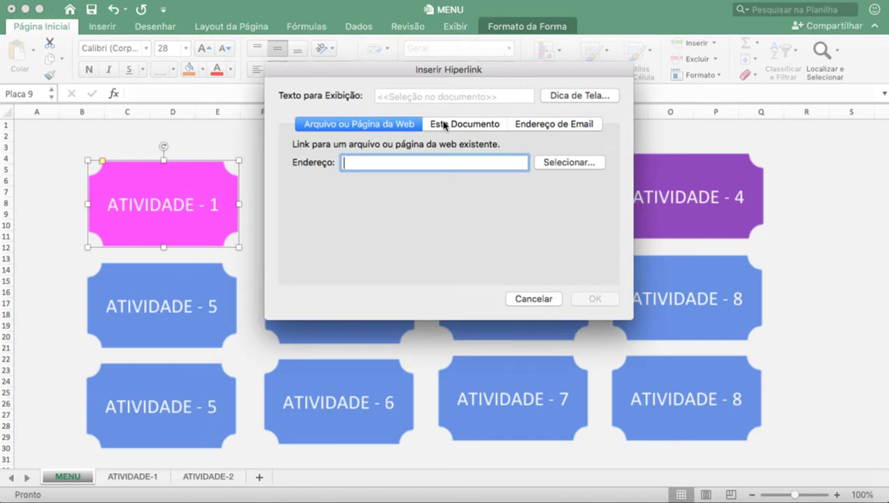
click(440, 128)
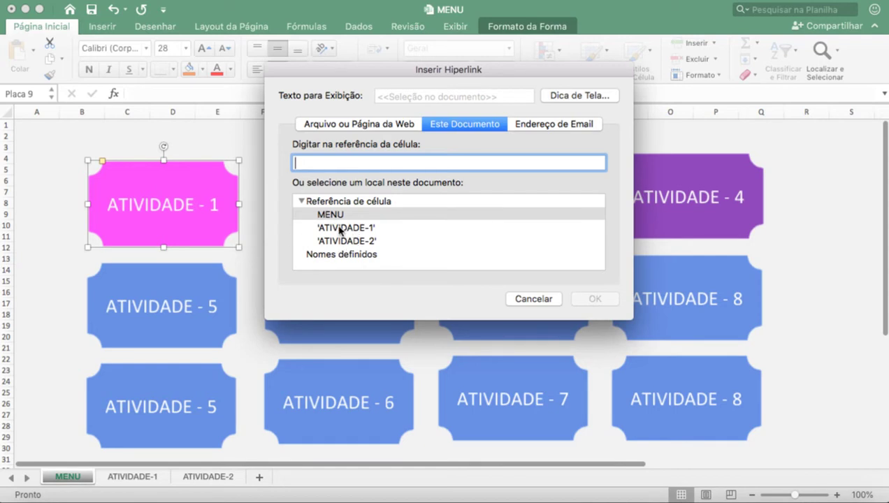
click(341, 228)
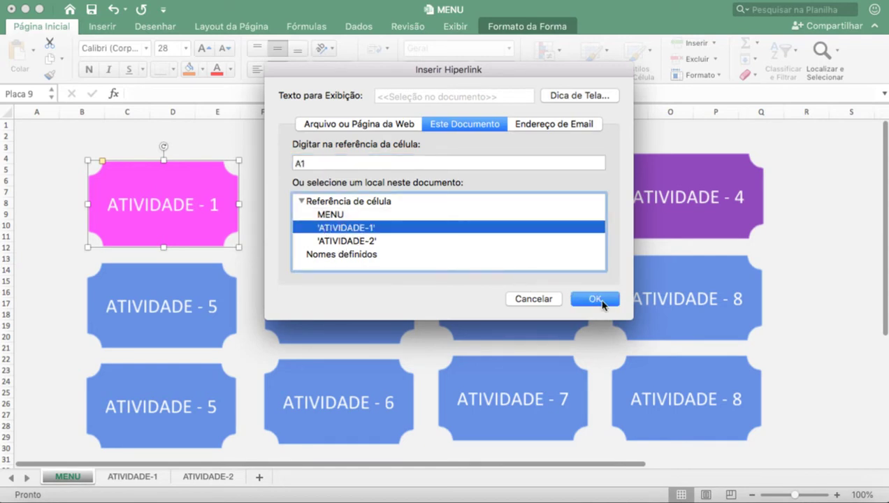
click(595, 299)
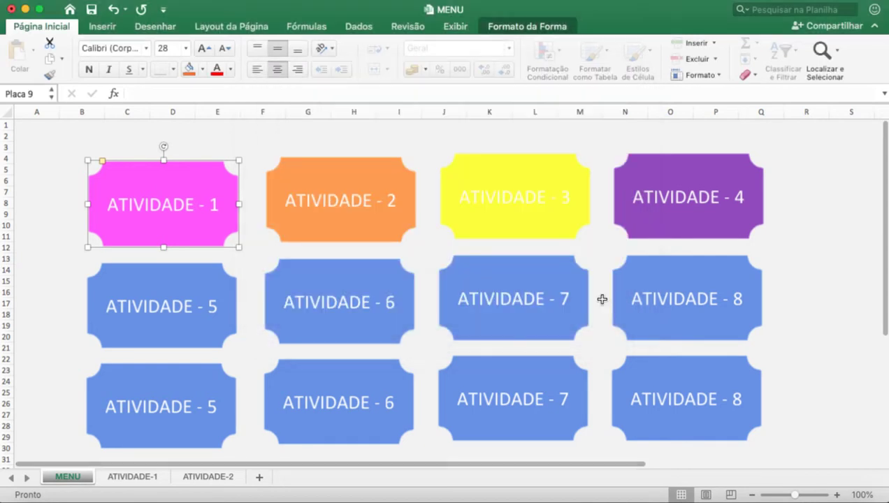
click(273, 147)
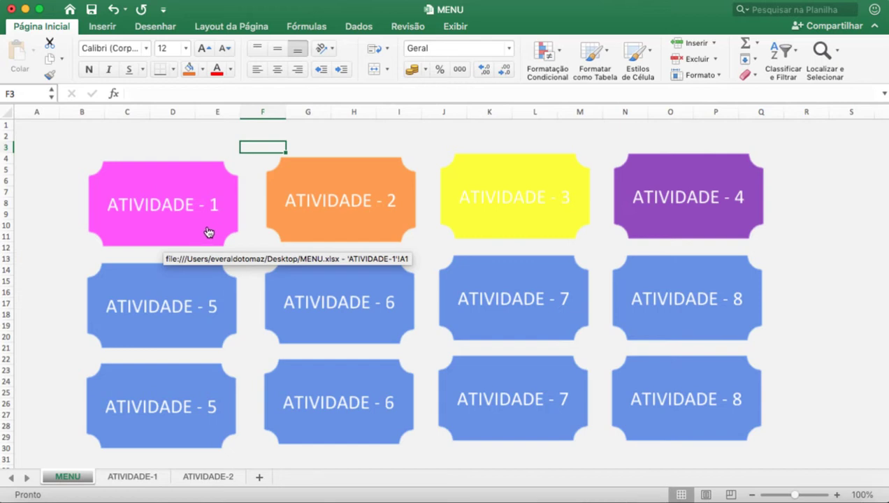
click(200, 227)
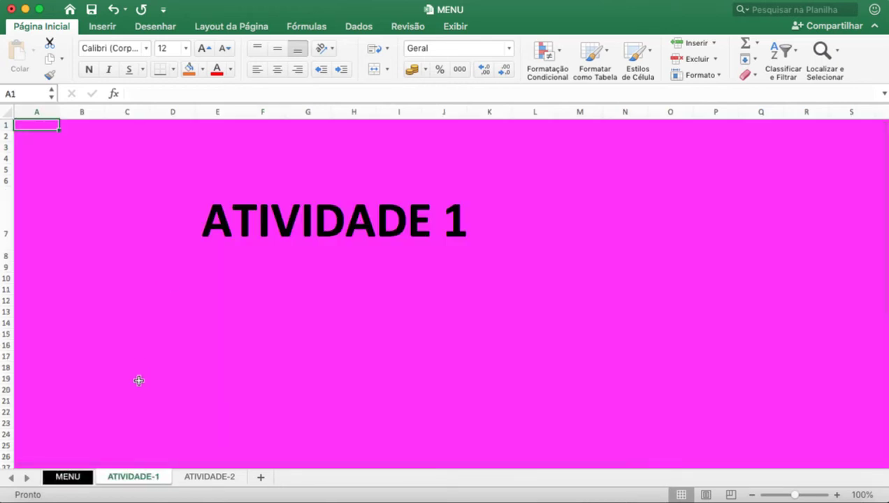
click(60, 476)
click(192, 218)
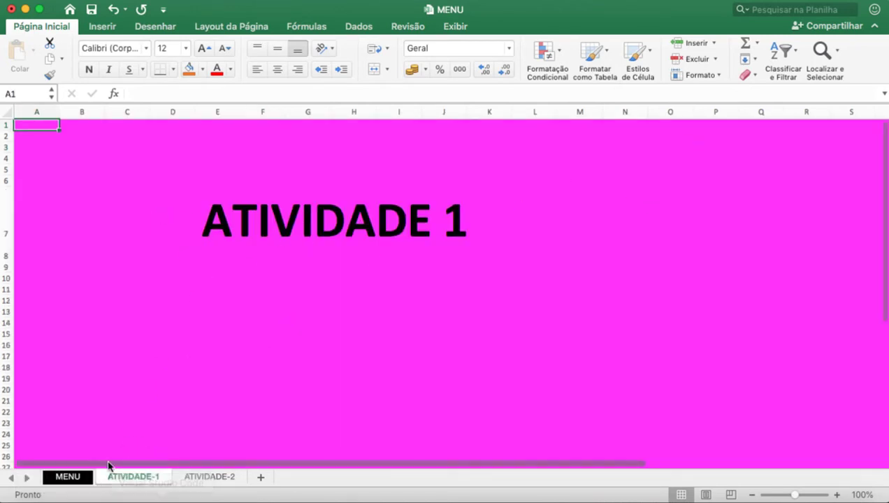
click(68, 477)
click(346, 183)
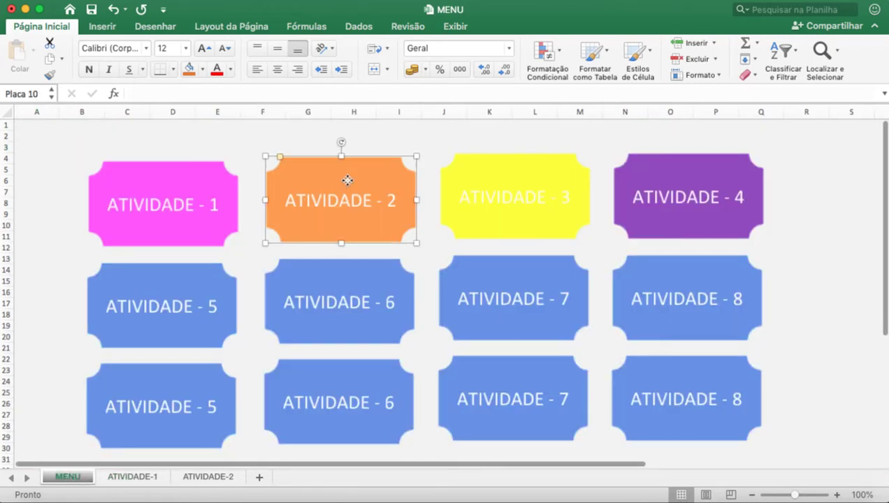
Step: Hyperlink the orange ATIVIDADE - 2 button to the ATIVIDADE-2 sheet and test it
right_click(357, 174)
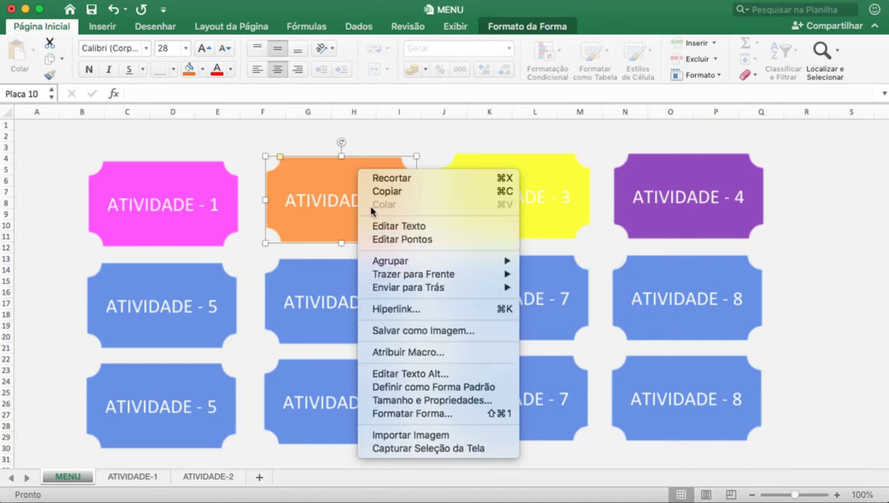
click(406, 312)
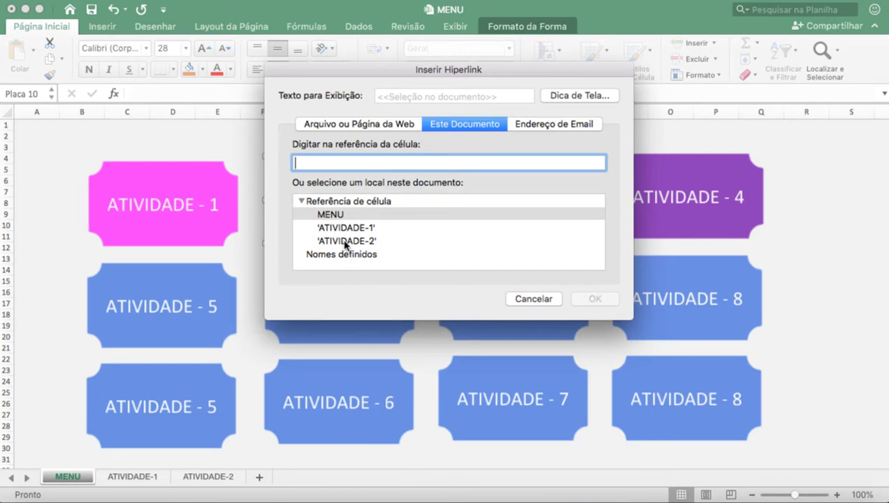
click(343, 242)
click(601, 299)
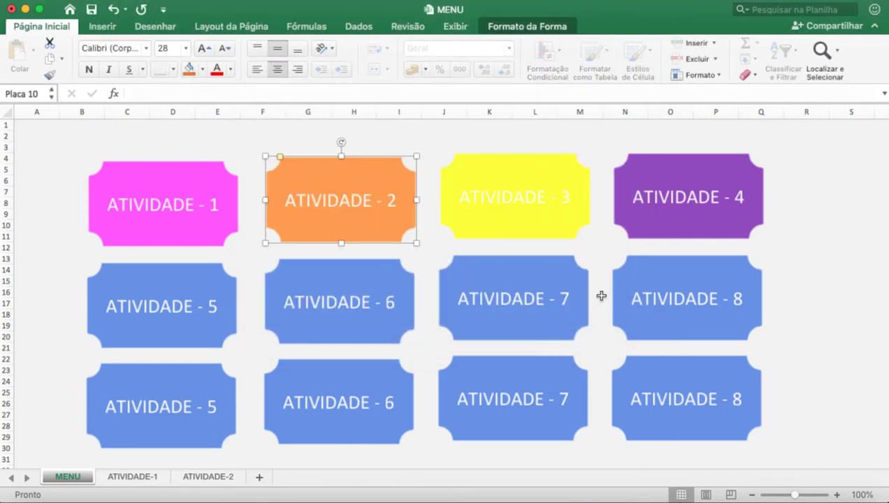
click(211, 131)
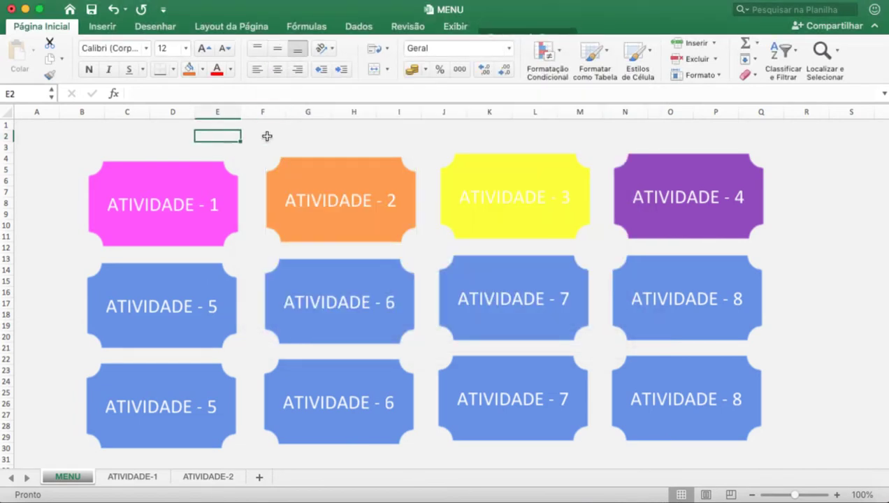
click(362, 176)
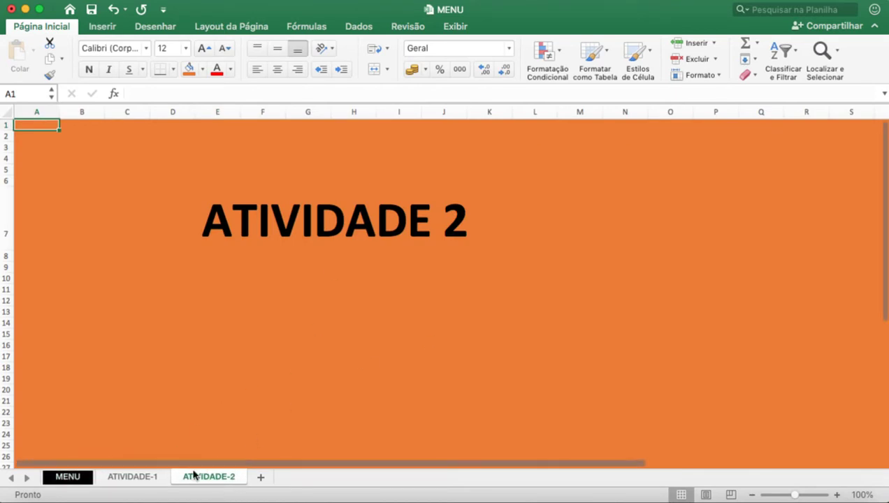
Step: Switch between ATIVIDADE-1 and MENU, ending on the ATIVIDADE-1 sheet
click(130, 477)
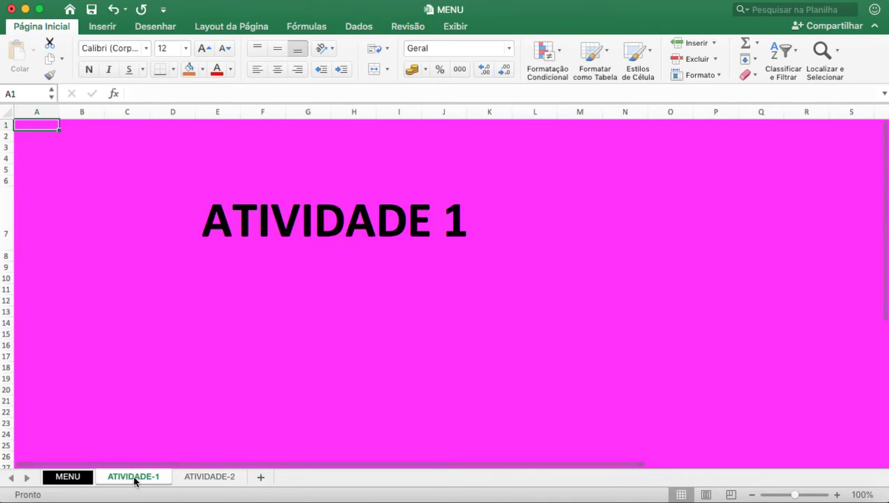
click(78, 478)
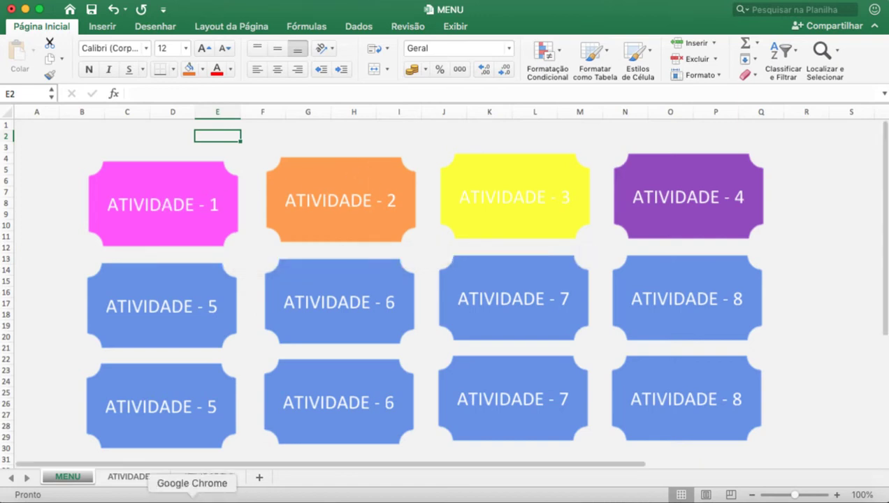
click(126, 478)
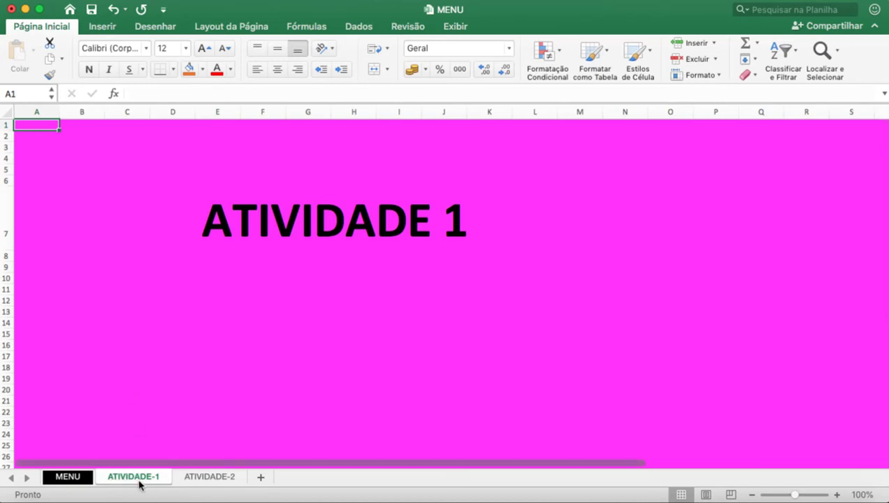
Step: Give the ATIVIDADE-1 sheet tab a pink tab colour
right_click(140, 480)
mouse_move(207, 404)
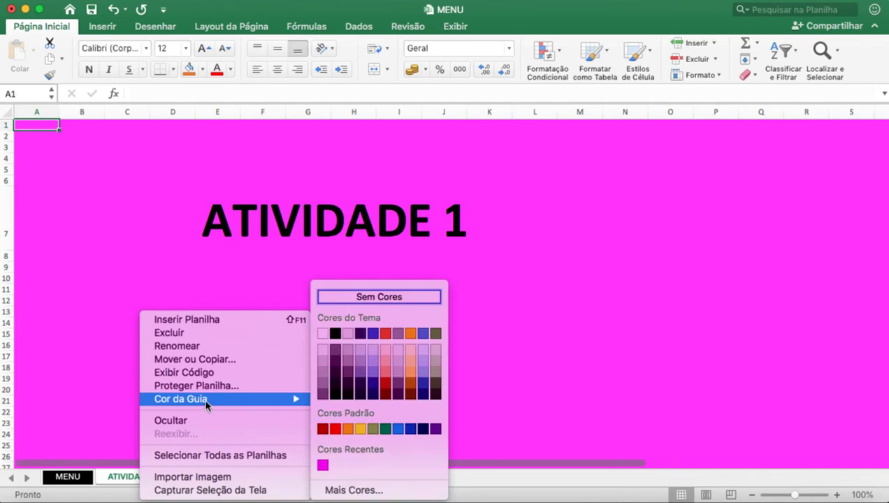
click(322, 465)
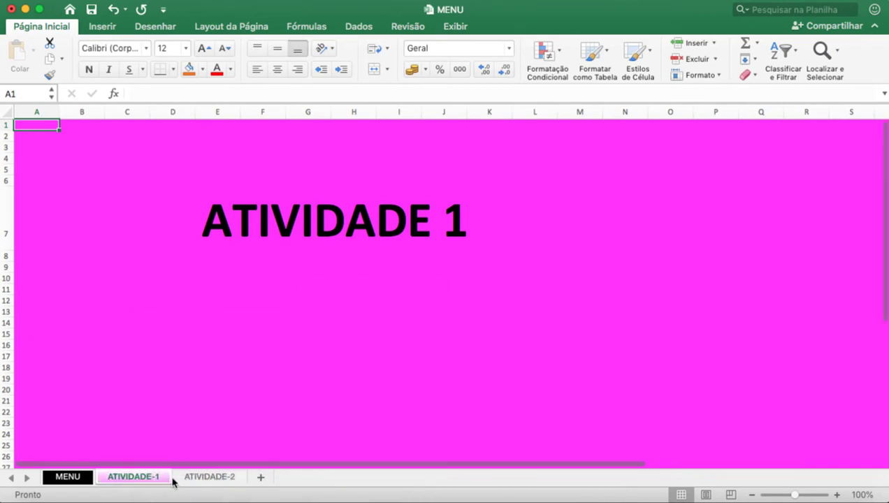
Step: Colour the ATIVIDADE-2 tab orange, then insert a new blank sheet from MENU
click(207, 481)
right_click(209, 479)
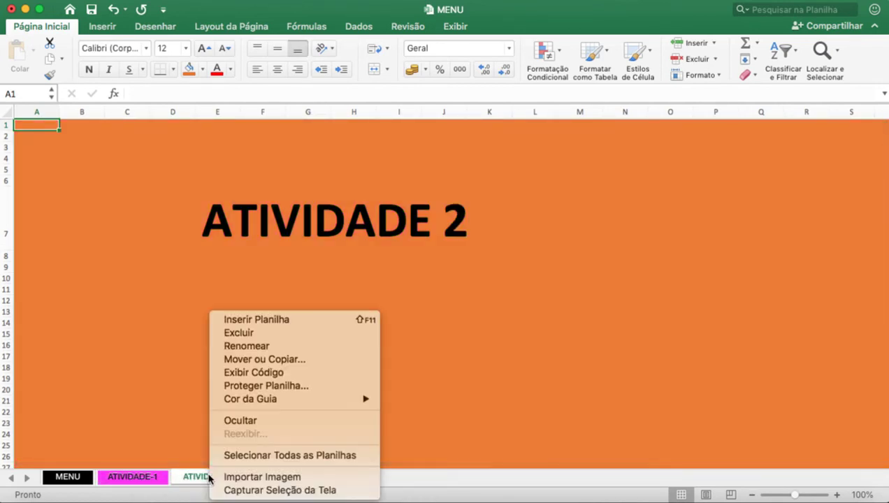
mouse_move(274, 403)
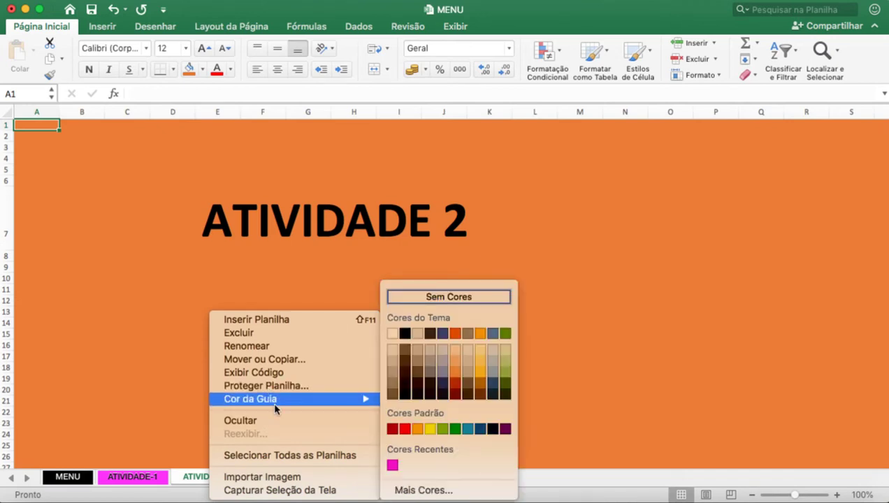
click(456, 334)
click(307, 346)
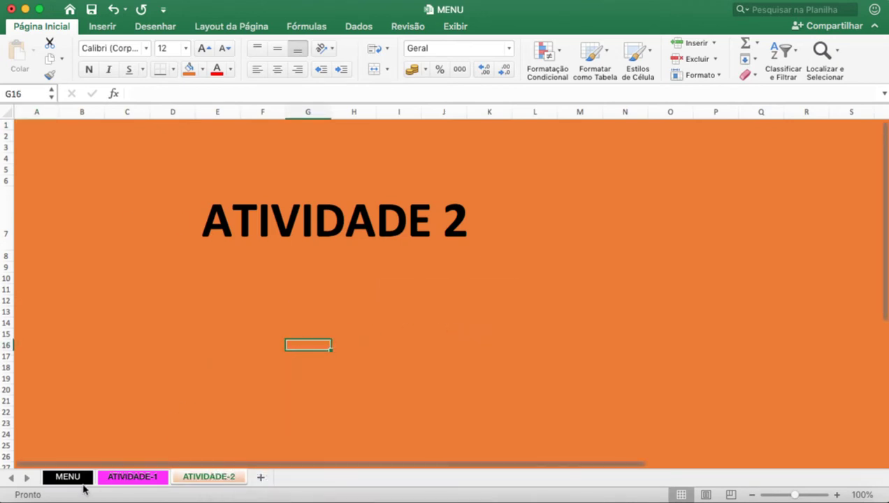
click(73, 480)
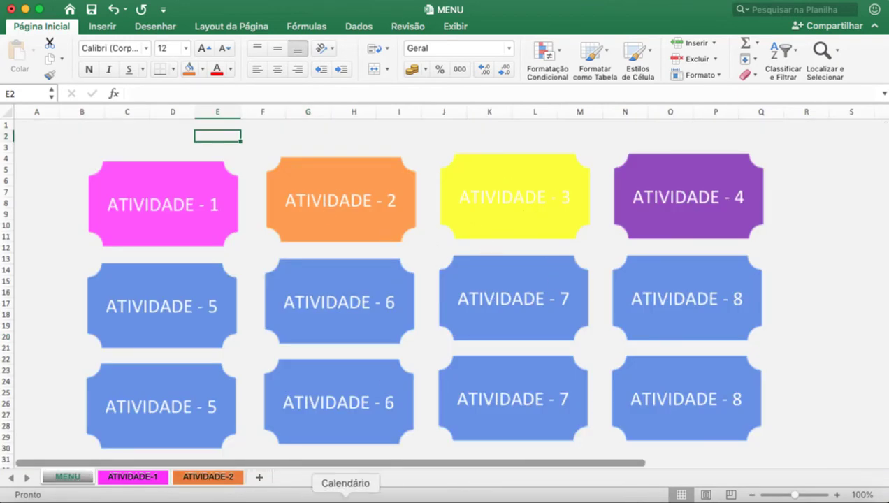
click(258, 477)
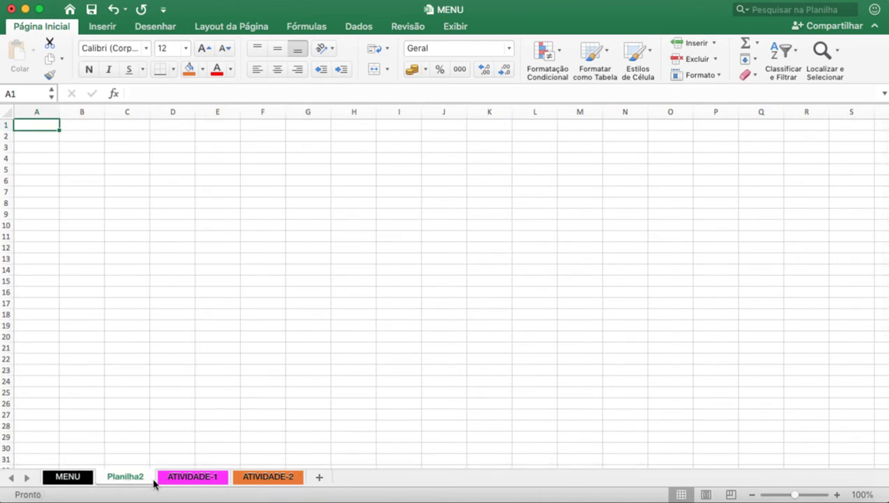
Step: Move the new Planilha2 sheet after ATIVIDADE-2 and colour its tab yellow
drag(122, 478, 301, 483)
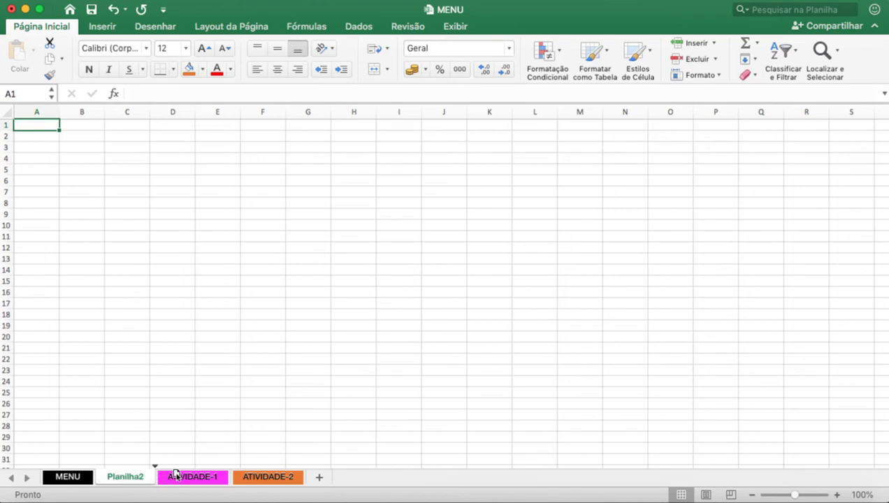
right_click(278, 481)
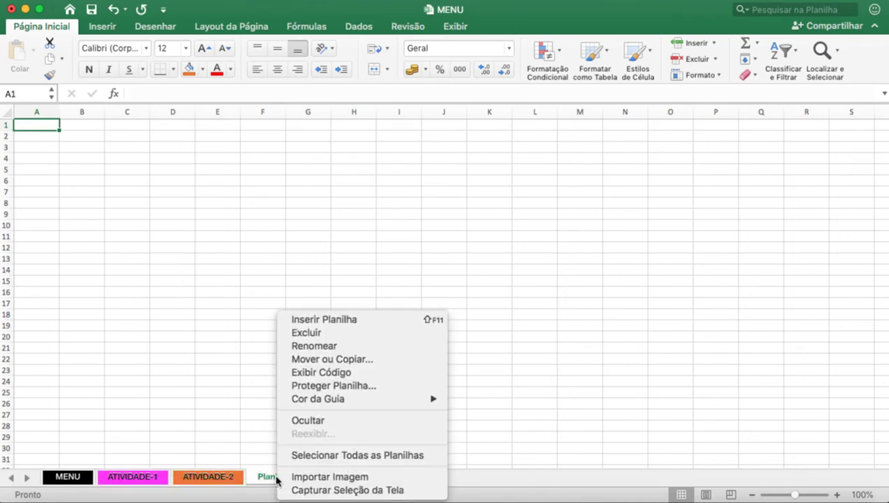
mouse_move(343, 402)
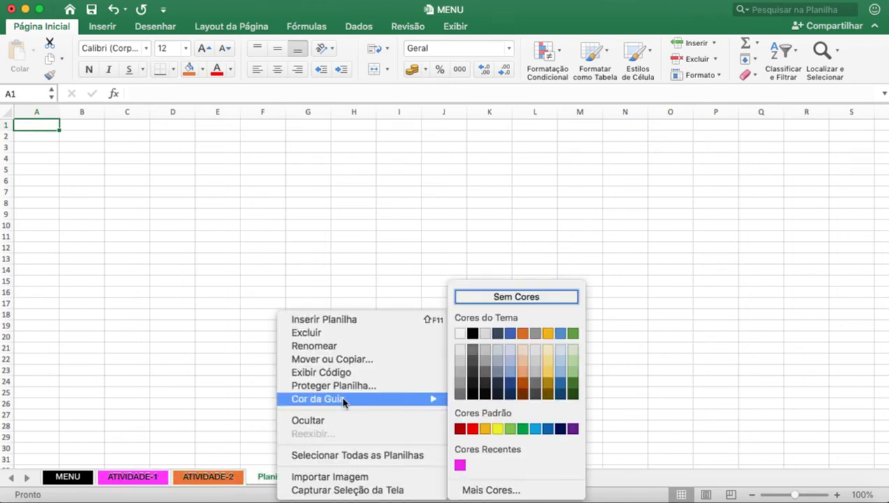
click(496, 427)
Step: Rename the yellow sheet tab to ATIVIDADE-3
double_click(285, 478)
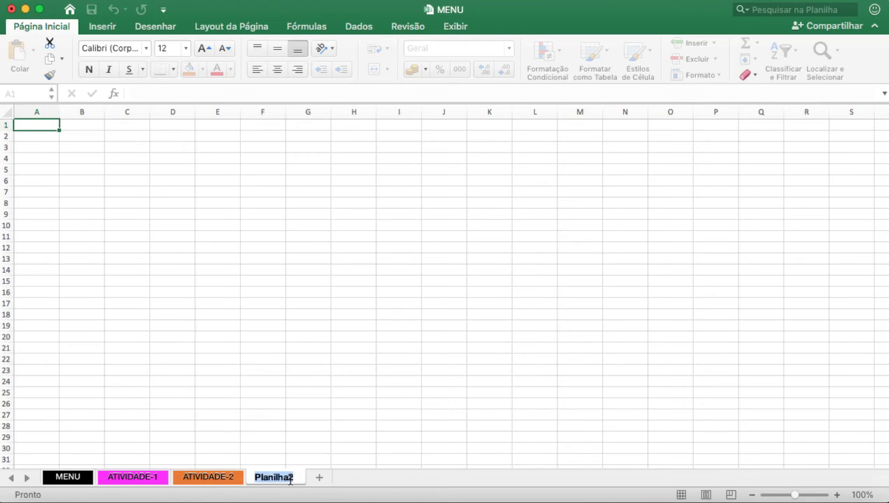
text(AT)
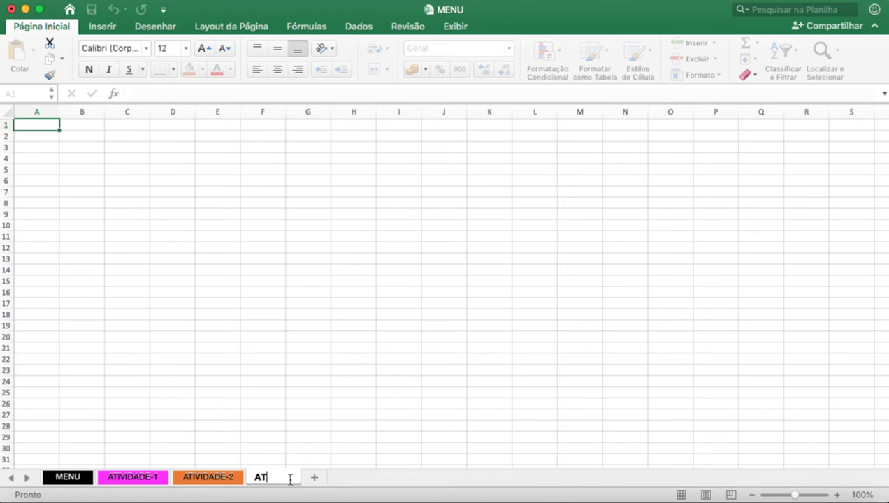
text(IVIDADE)
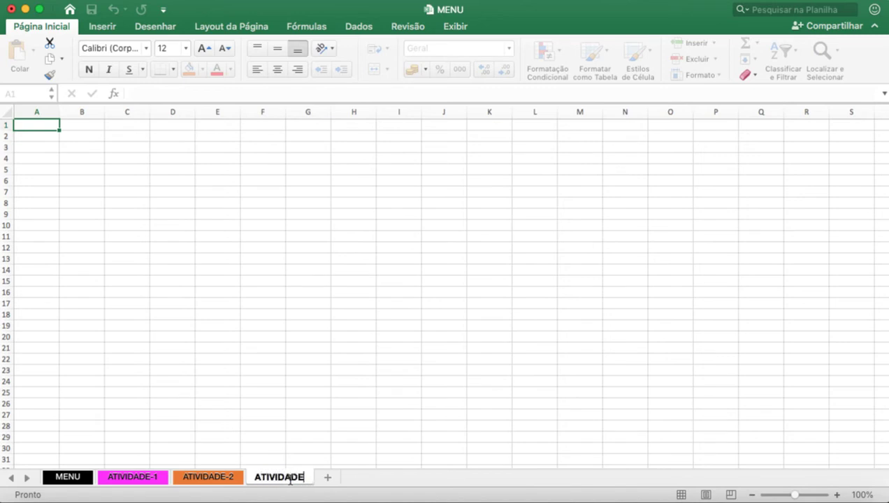
text(-3)
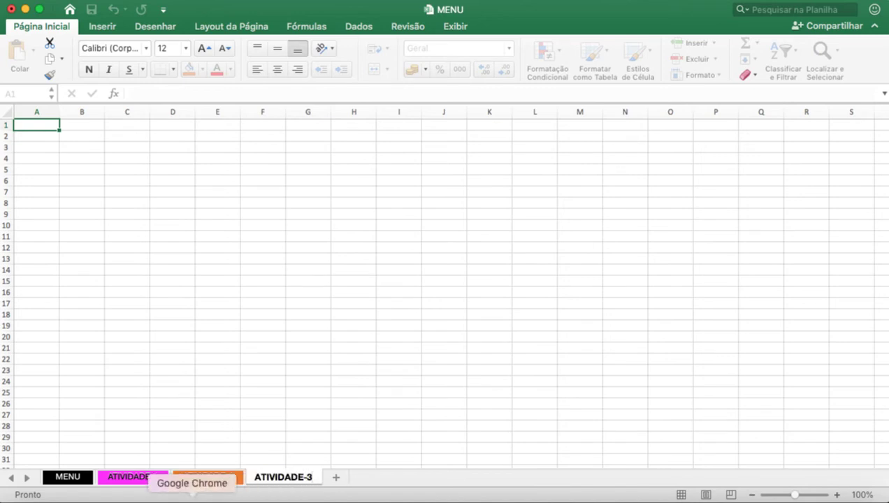
click(216, 475)
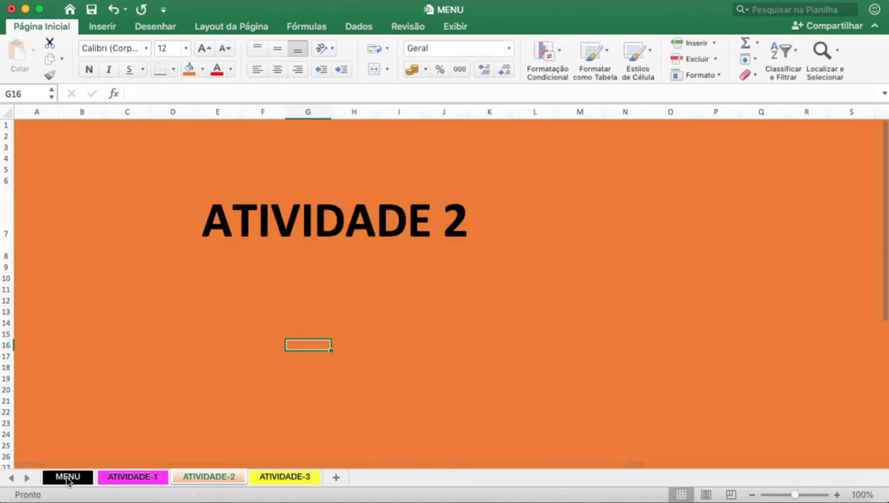
Step: Select every cell on the ATIVIDADE-3 sheet and give them a yellow fill
click(67, 479)
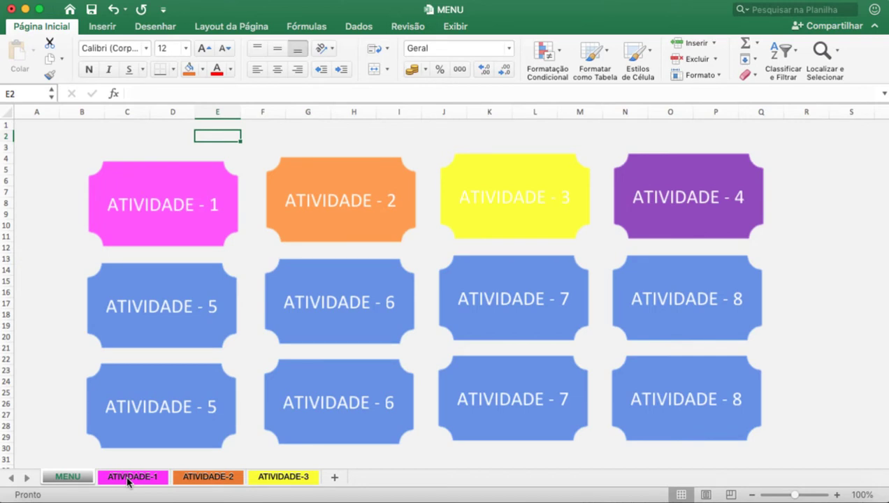
click(201, 478)
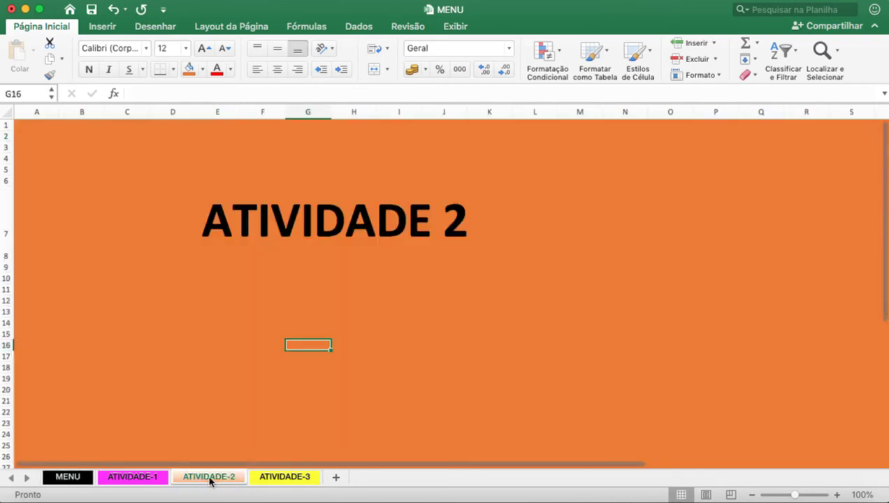
click(278, 480)
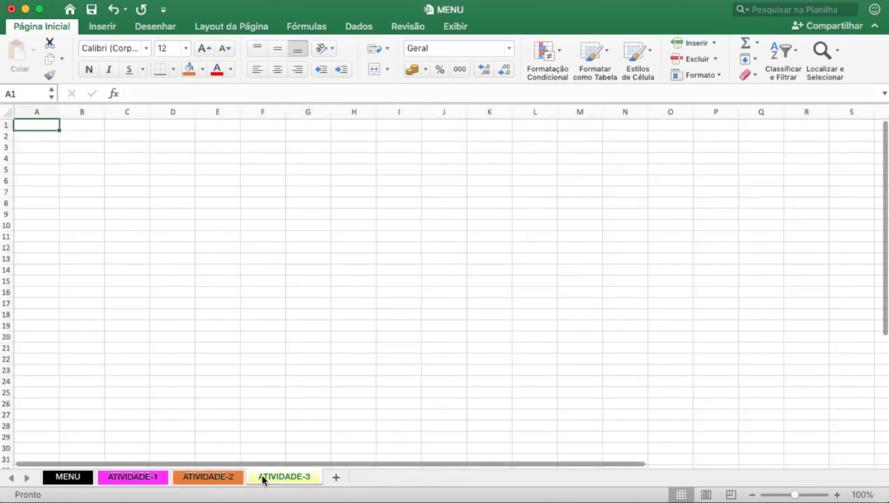
click(4, 112)
right_click(3, 113)
click(266, 190)
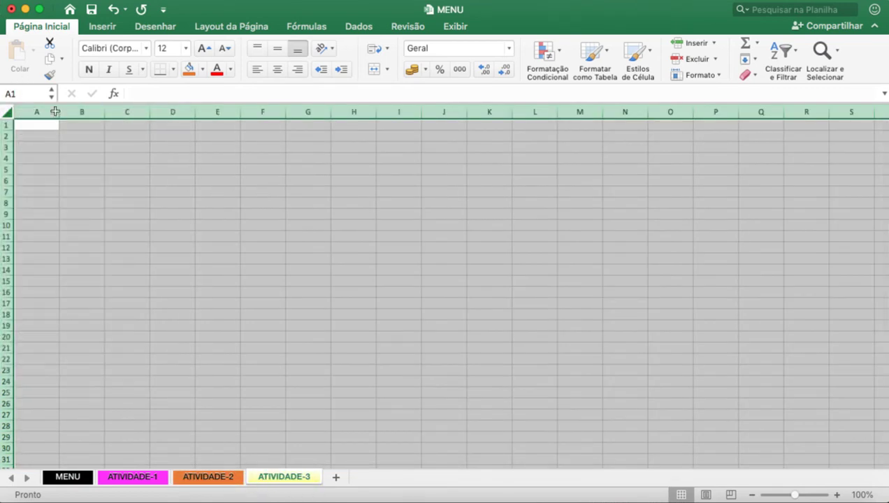
click(203, 70)
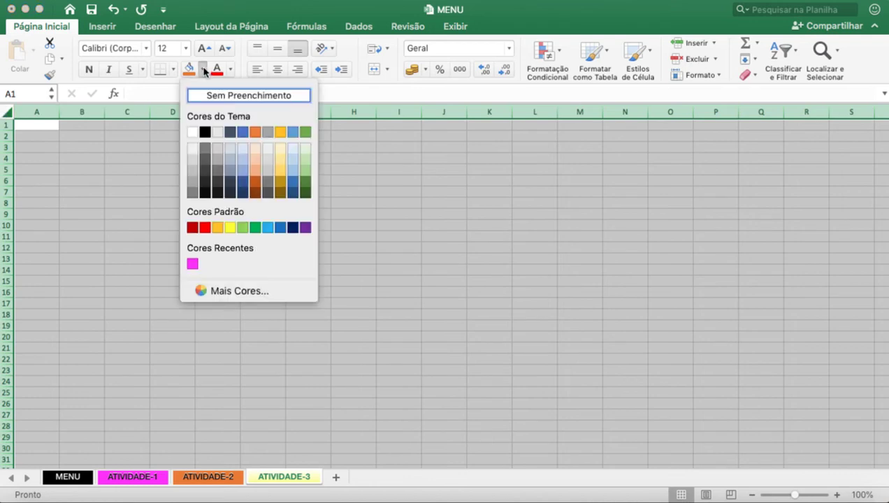
click(231, 228)
click(336, 300)
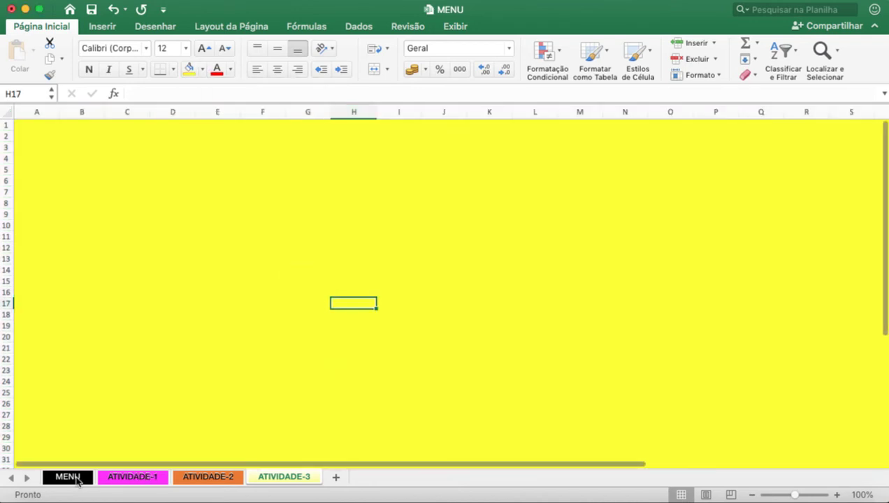
click(68, 477)
Step: Hyperlink the yellow ATIVIDADE - 3 button on MENU to the ATIVIDADE-3 sheet
right_click(542, 183)
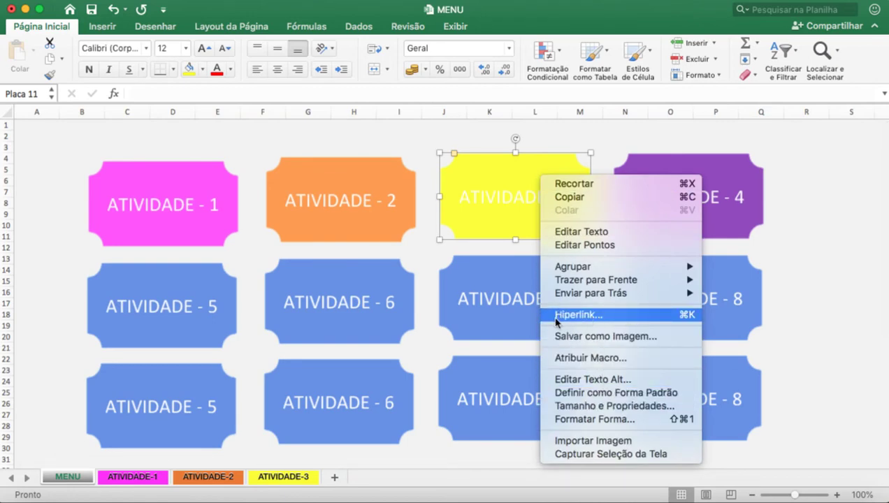
click(612, 320)
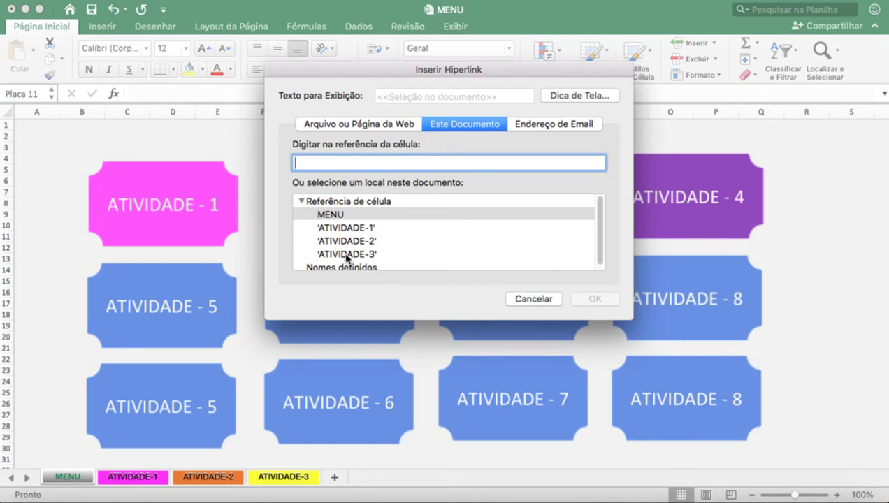
click(346, 255)
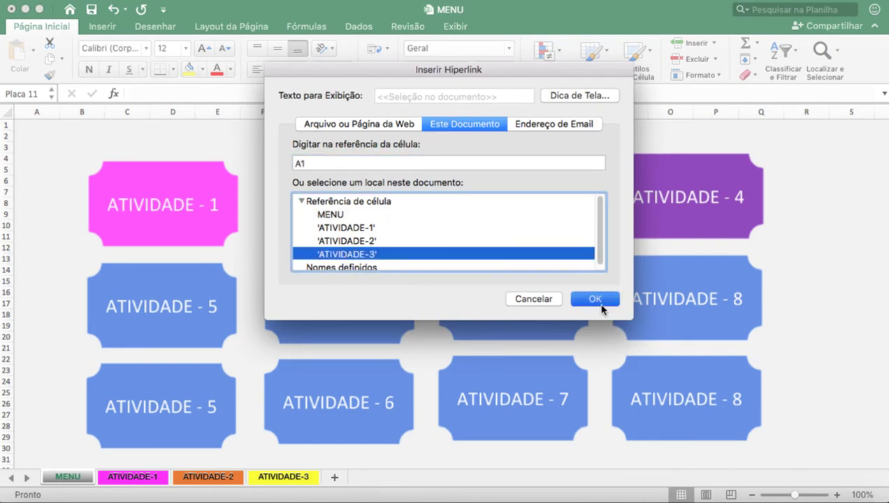
click(597, 300)
click(797, 224)
Step: Test the ATIVIDADE - 3 button's link, then go via MENU to the pink ATIVIDADE-1 sheet
click(564, 182)
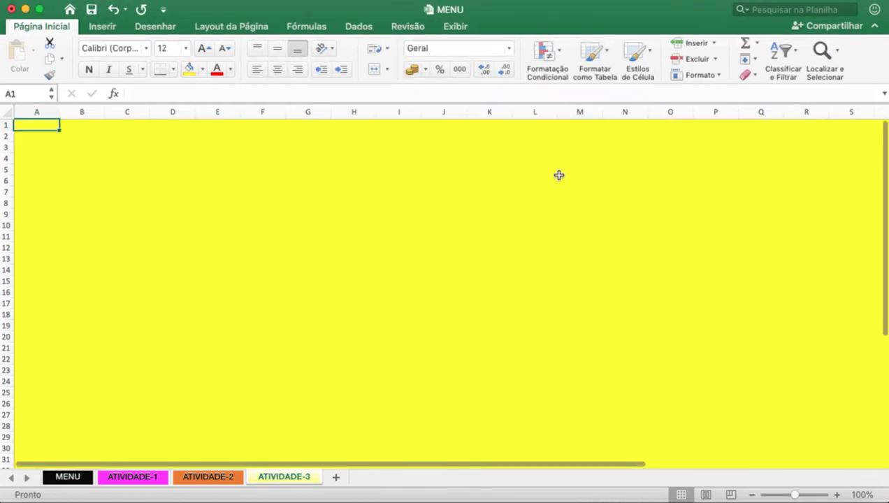
click(82, 479)
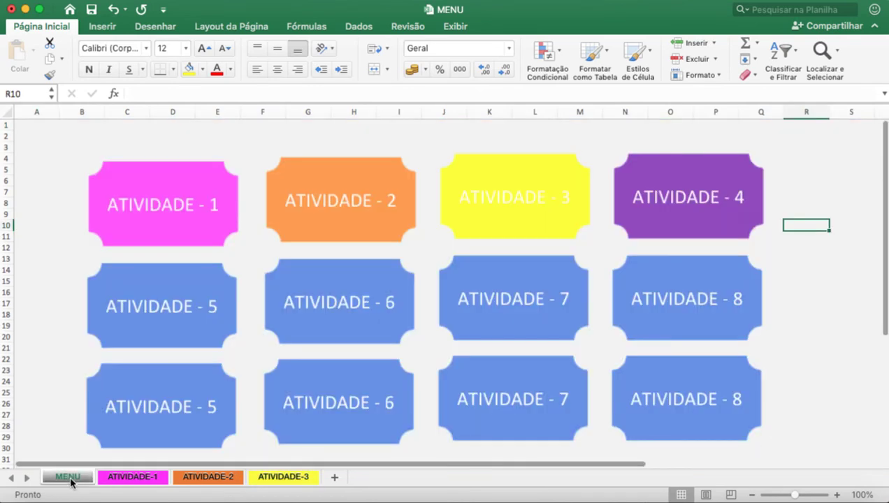
click(122, 481)
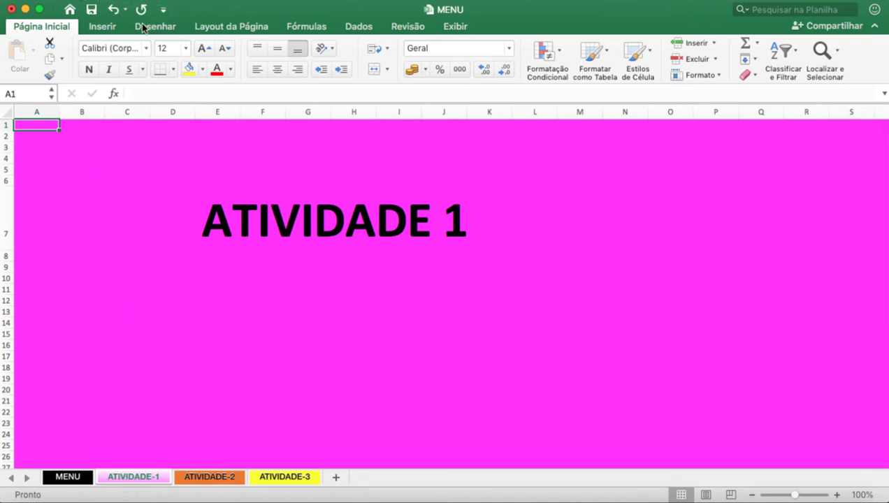
Step: Draw a blue right block arrow labelled PRÓXIMO beside the ATIVIDADE 1 title, text centred
click(108, 30)
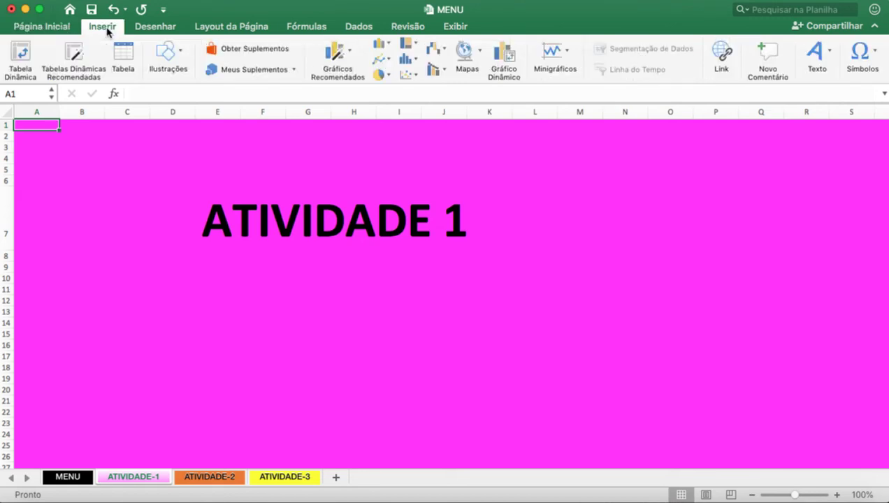
click(180, 56)
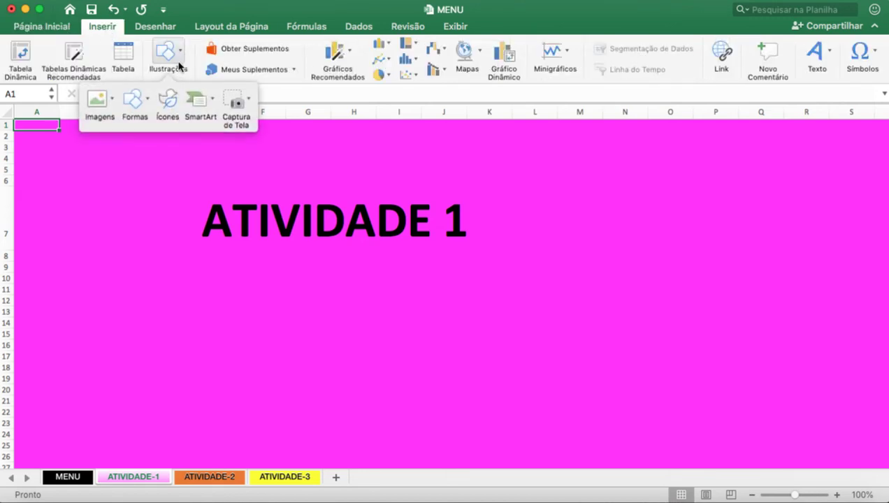
click(147, 102)
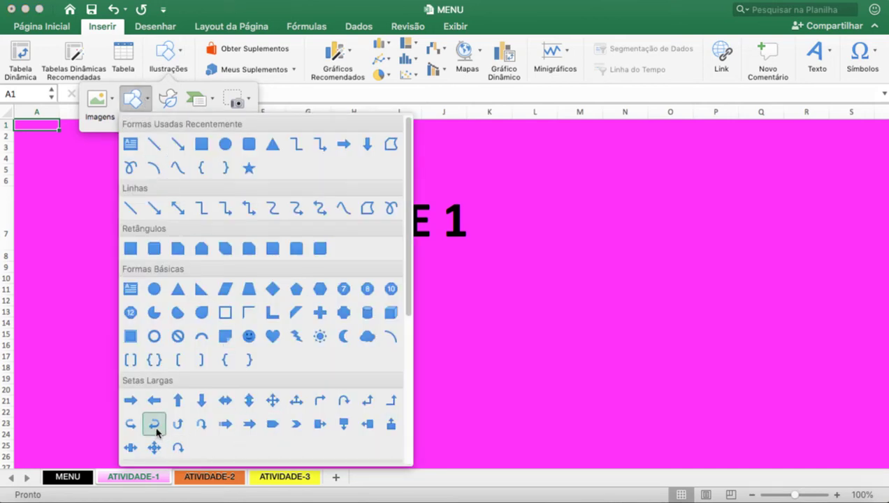
click(131, 403)
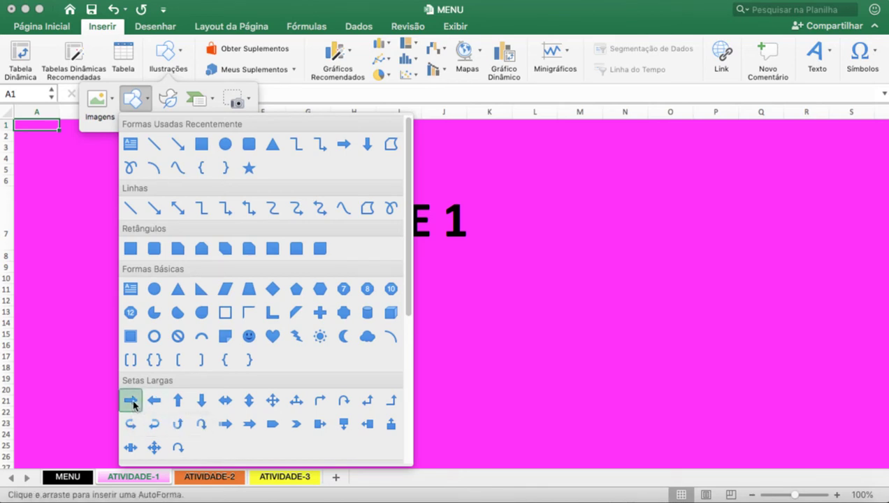
mouse_move(591, 172)
mouse_down()
mouse_move(706, 233)
mouse_move(676, 215)
mouse_up()
text(PRÓXIMO)
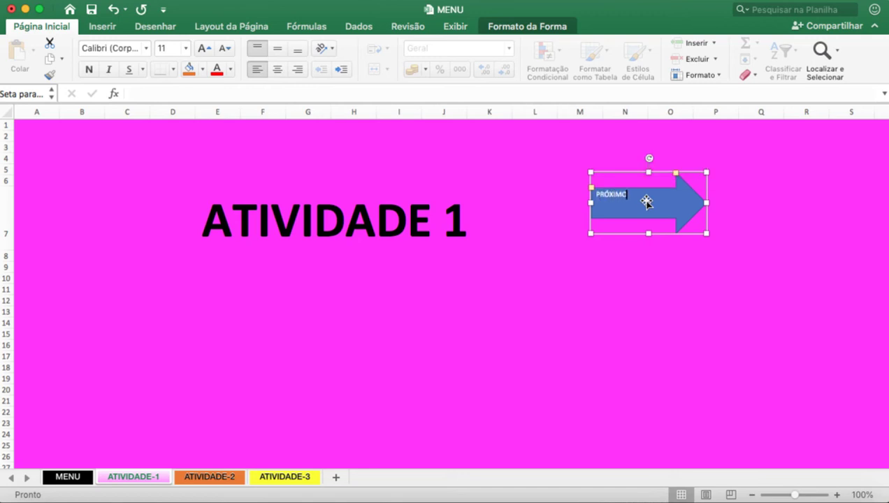
click(277, 69)
click(277, 51)
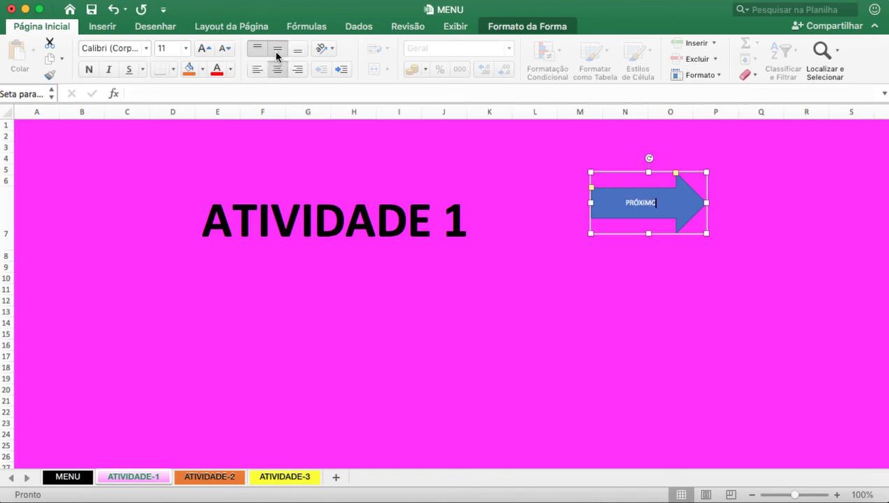
click(718, 277)
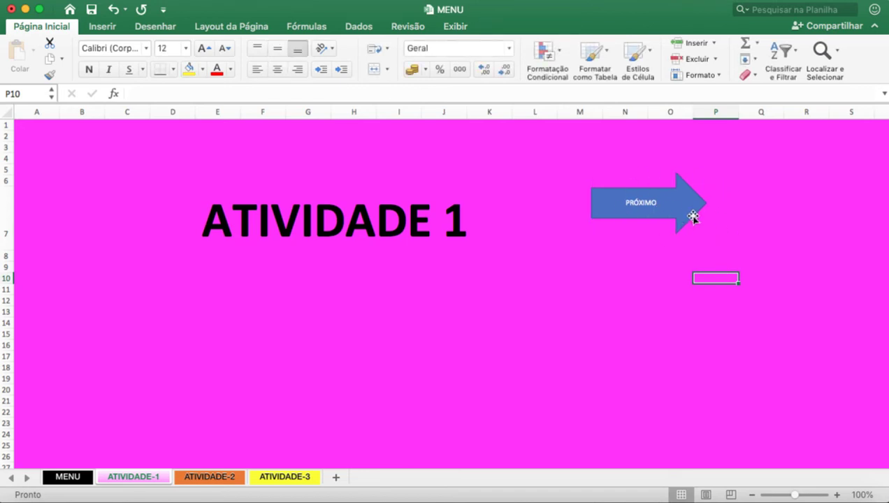
Step: Link the PRÓXIMO arrow to cell A1 of ATIVIDADE-2, test the jump, and return to ATIVIDADE-1
right_click(679, 211)
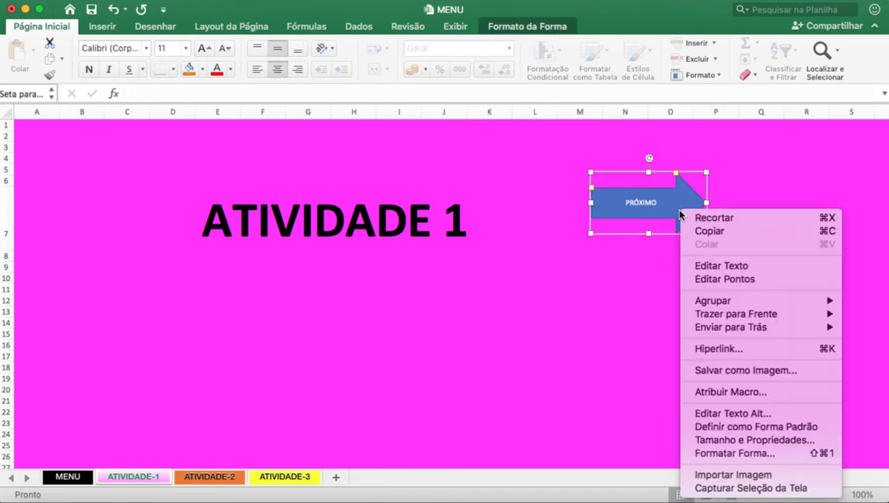
click(720, 348)
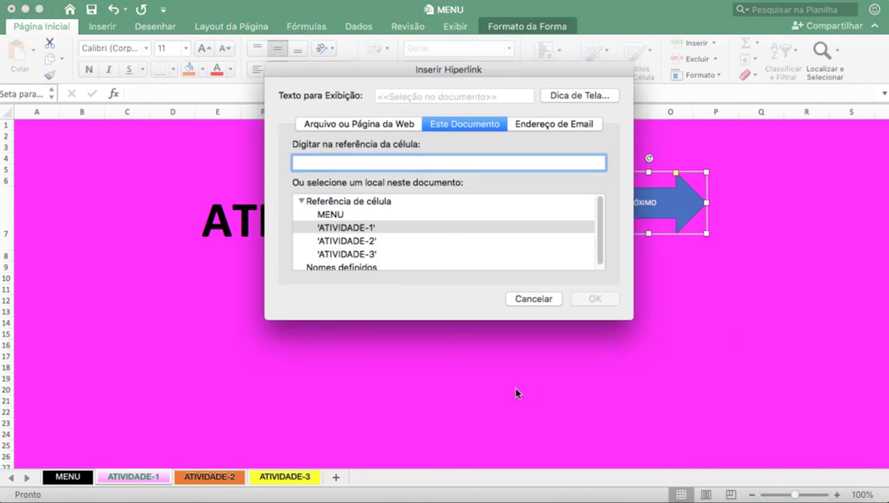
click(344, 241)
click(595, 298)
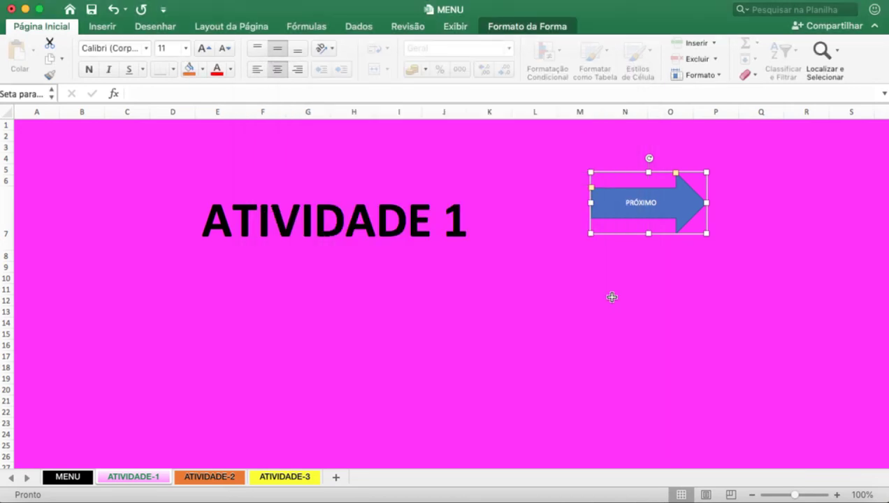
key(Escape)
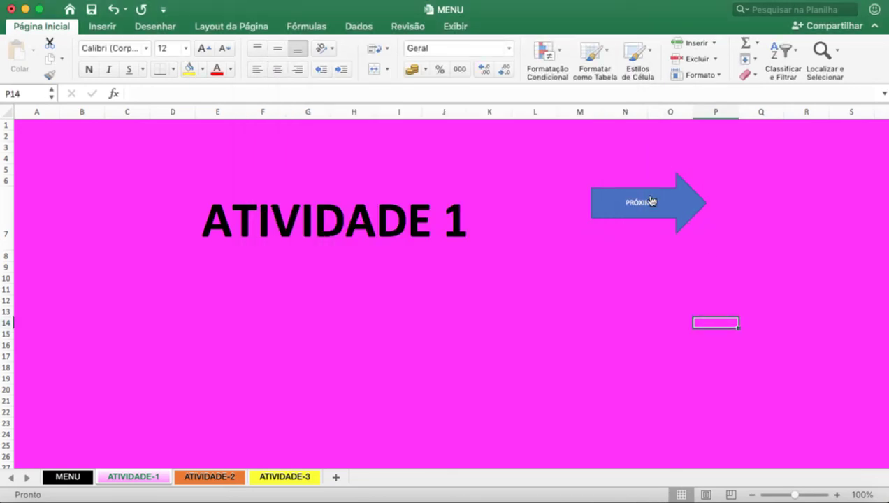
click(687, 204)
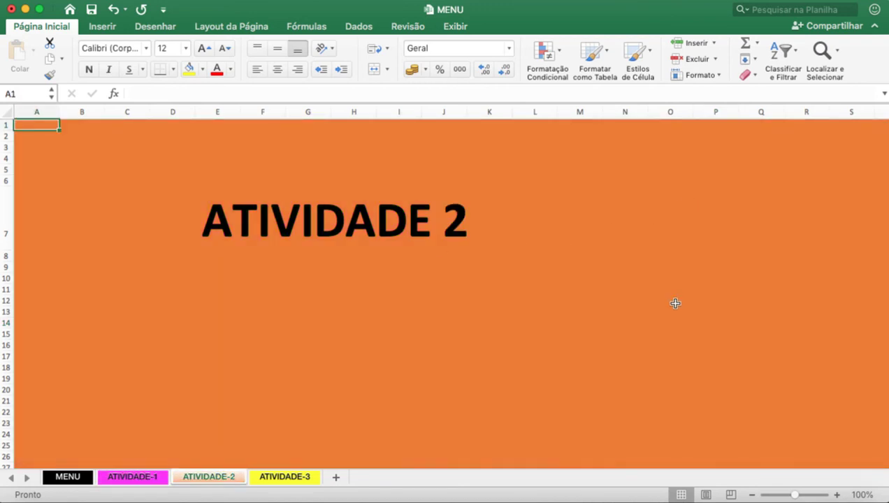
click(141, 476)
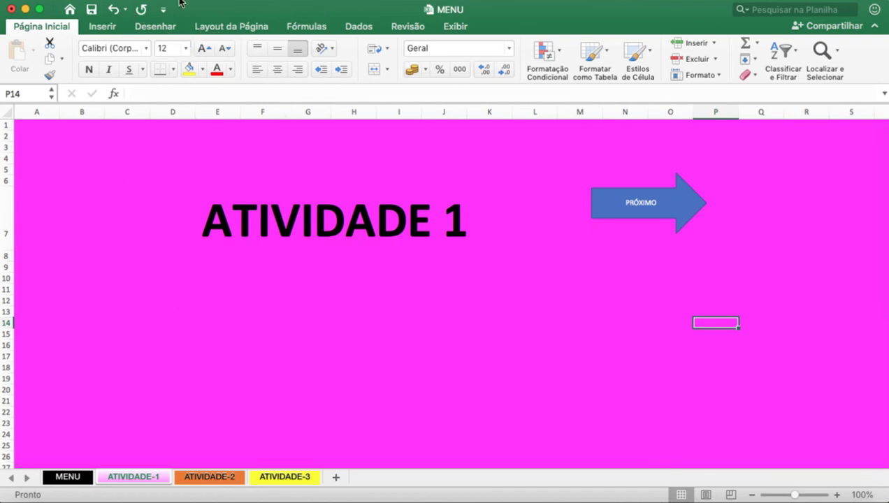
Step: Draw a left block arrow labelled VOLAR at the left of the ATIVIDADE 1 title
click(103, 28)
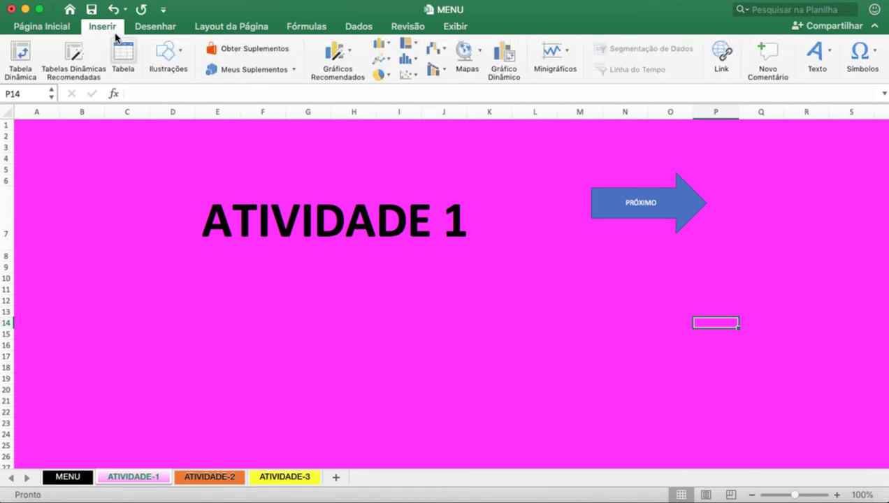
click(176, 49)
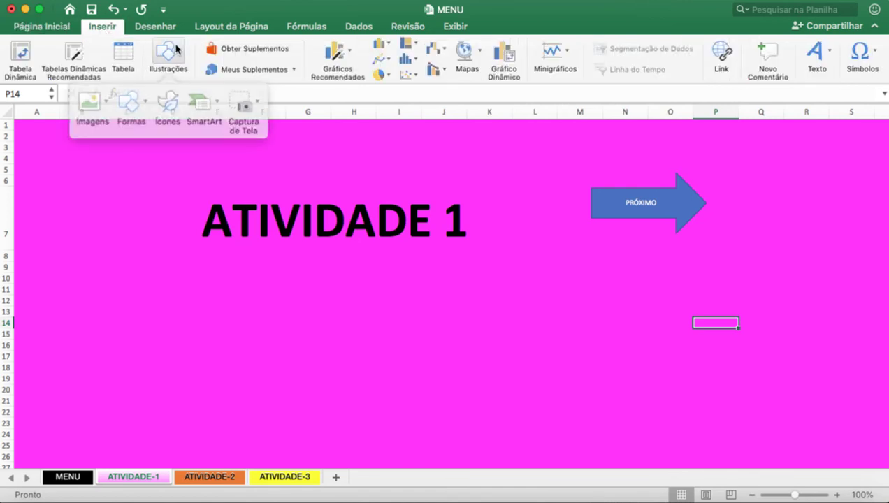
click(147, 105)
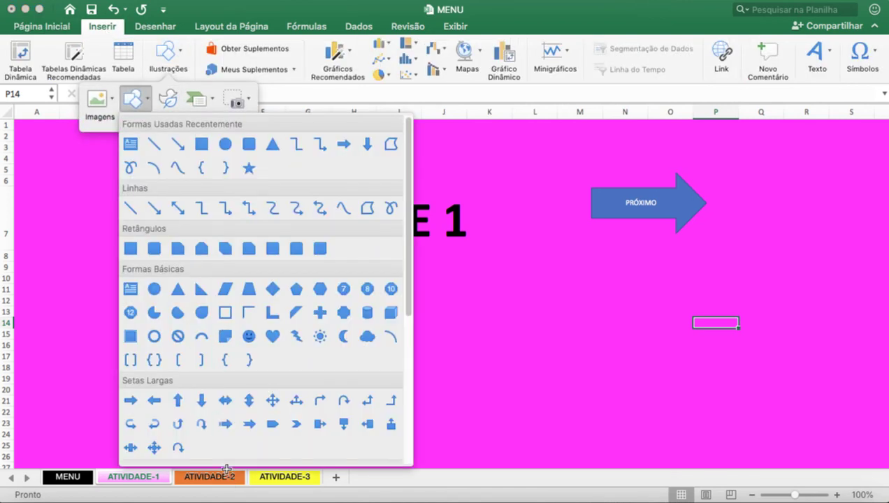
click(155, 403)
mouse_move(54, 174)
mouse_down()
mouse_move(153, 229)
mouse_move(115, 210)
mouse_move(73, 209)
mouse_up()
text(VOL)
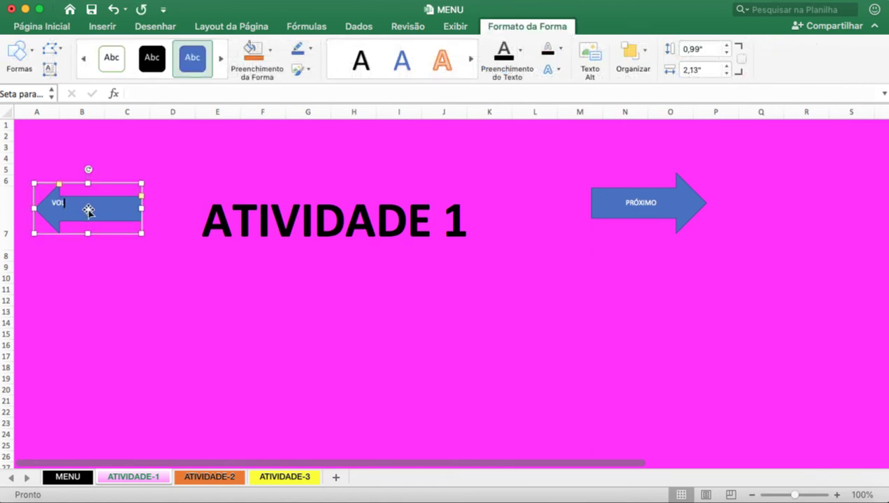
text(TAR)
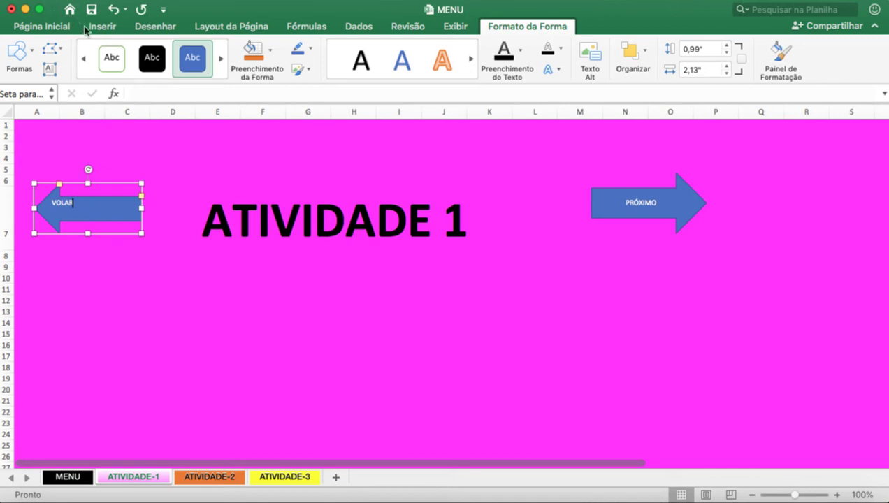
Step: Centre the VOLAR label horizontally and vertically within the arrow
click(47, 27)
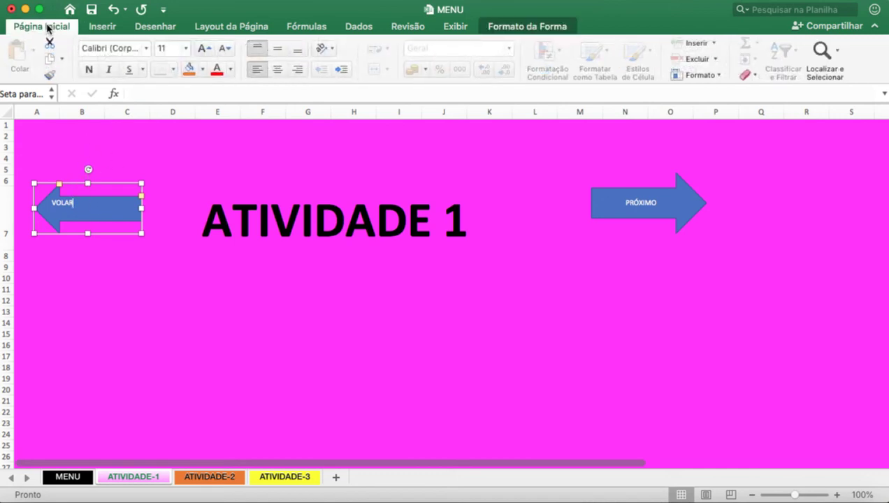
click(277, 69)
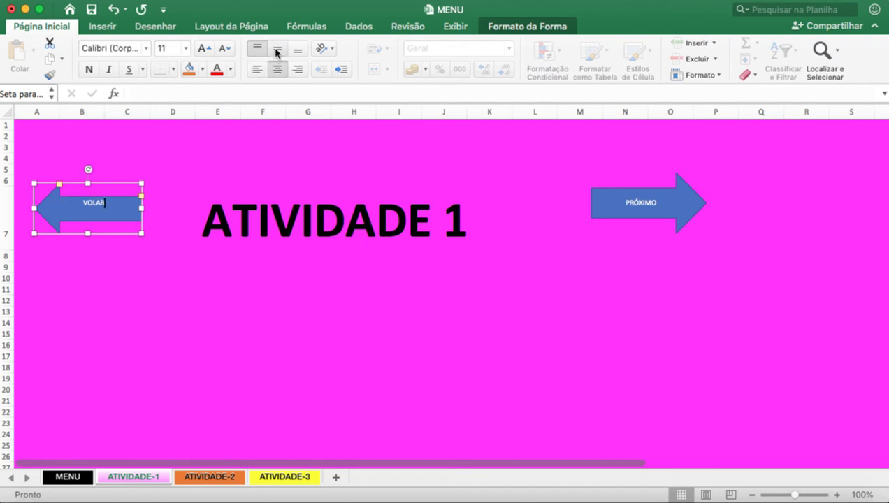
click(278, 49)
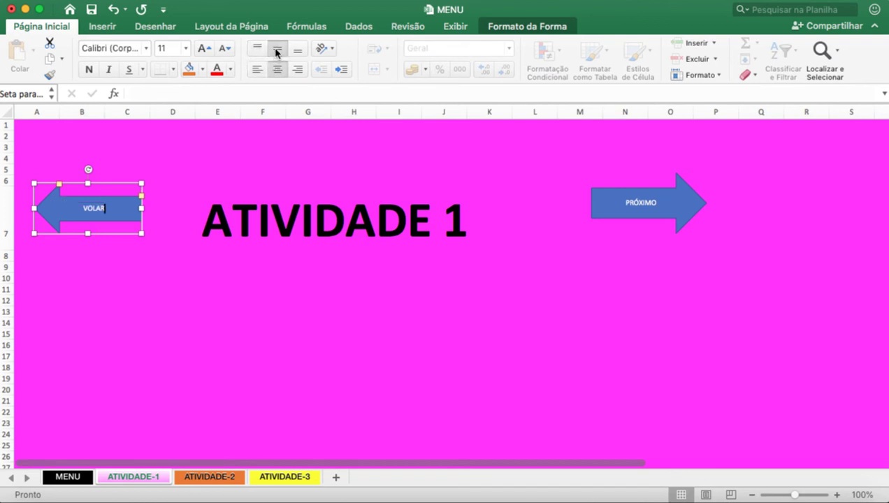
Step: Hyperlink the VOLAR arrow to cell A1 of the MENU sheet
right_click(128, 219)
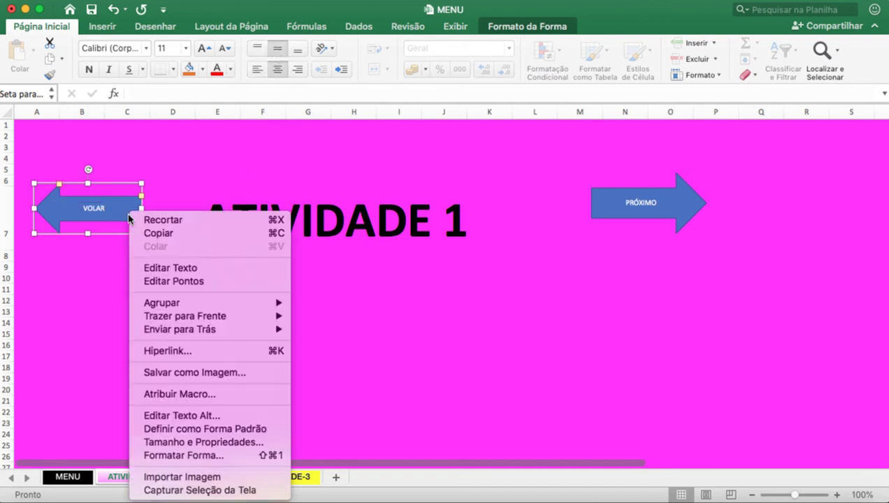
click(179, 352)
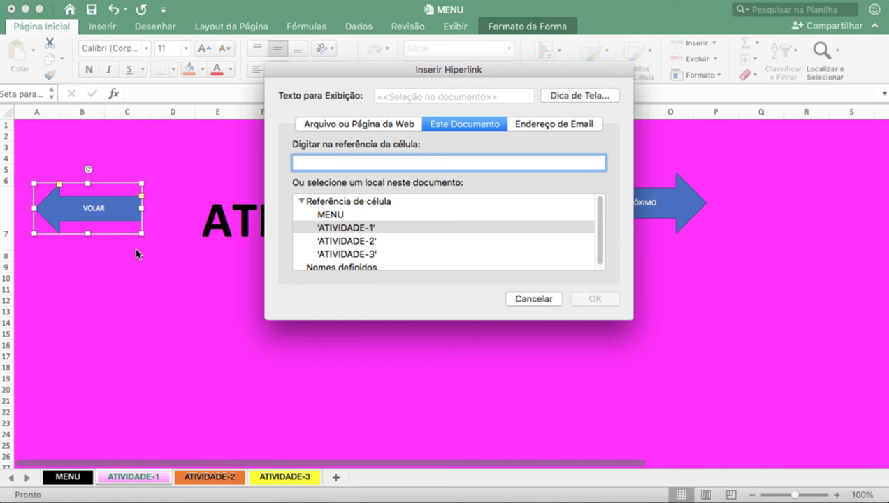
click(325, 215)
click(594, 299)
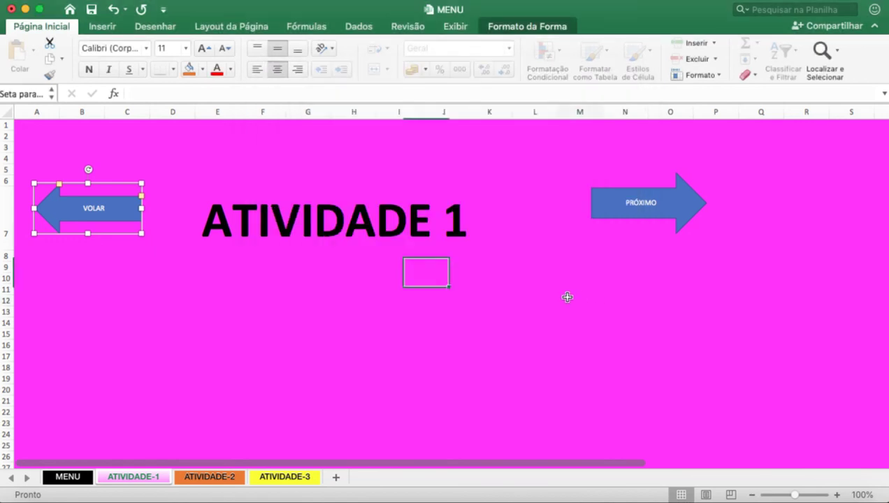
click(579, 300)
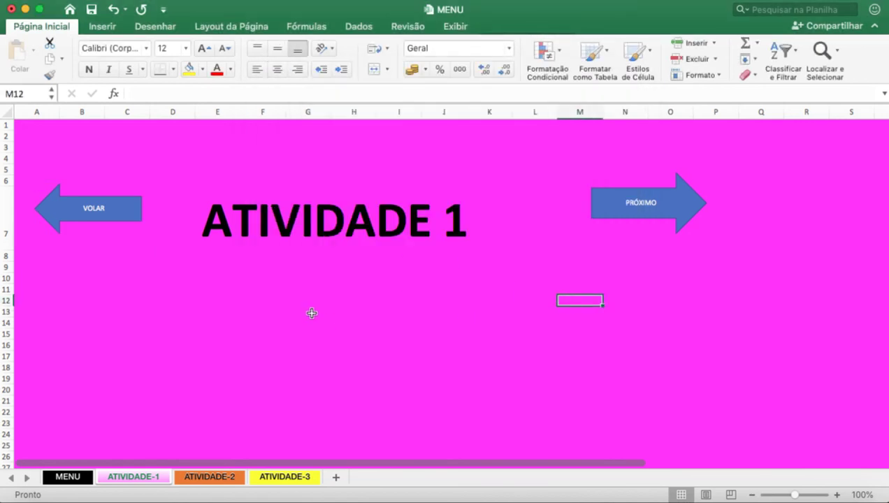
Step: Test the VOLAR link to MENU, return to ATIVIDADE-1, and test it again
click(122, 214)
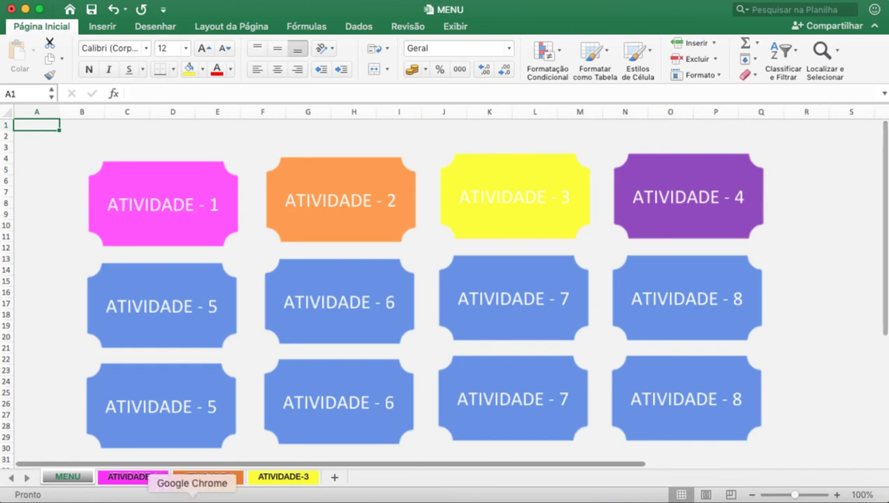
click(131, 477)
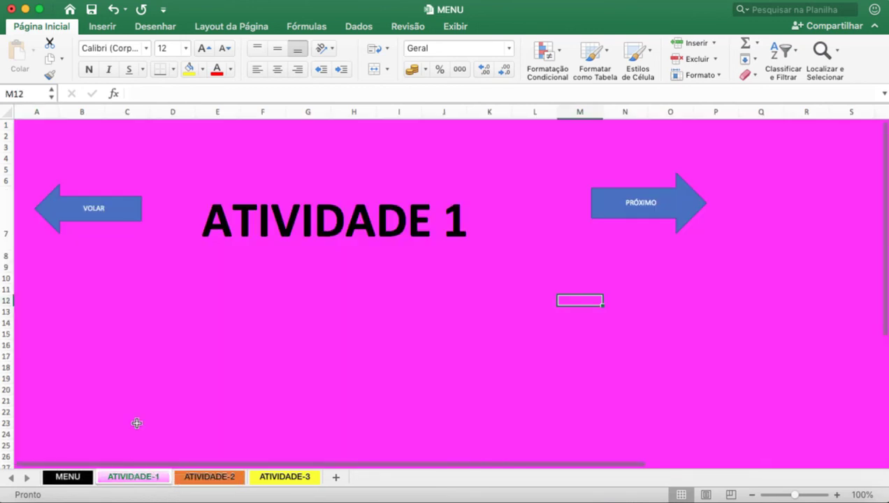
click(104, 208)
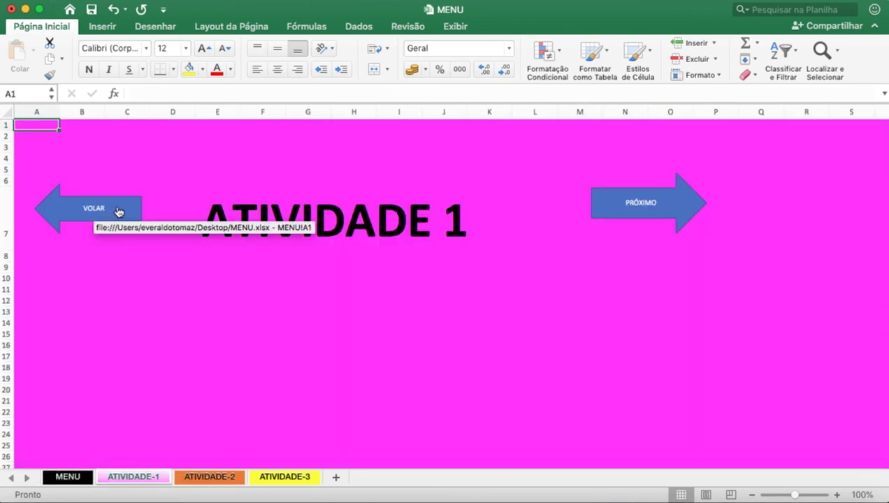
Step: Fix the arrow label from VOLAR to VOLTAR, then follow its link to MENU
right_click(117, 204)
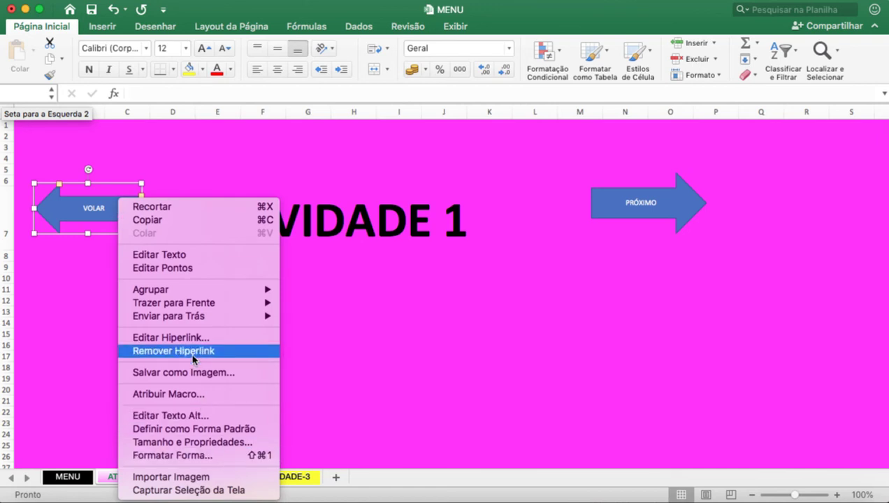
click(175, 254)
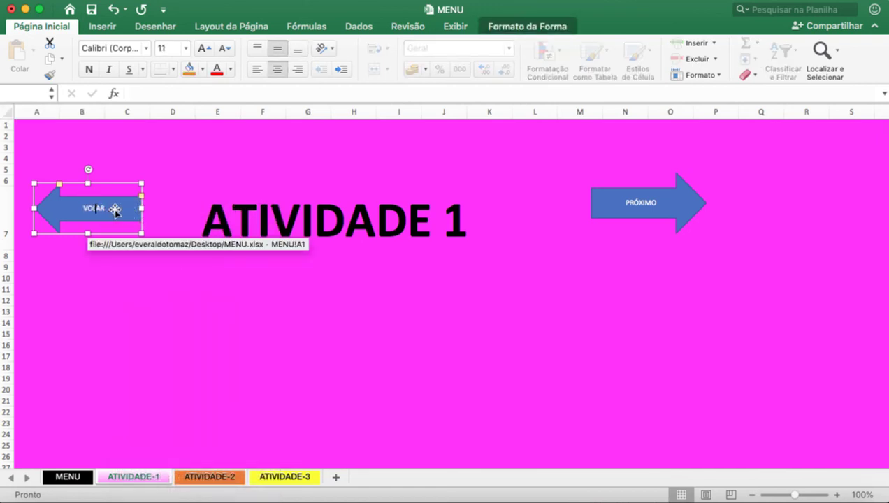
text(T)
click(157, 181)
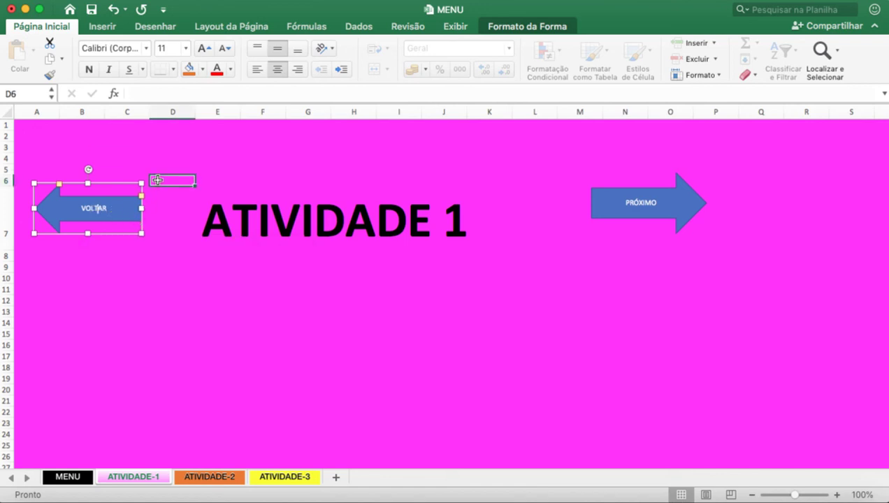
click(112, 218)
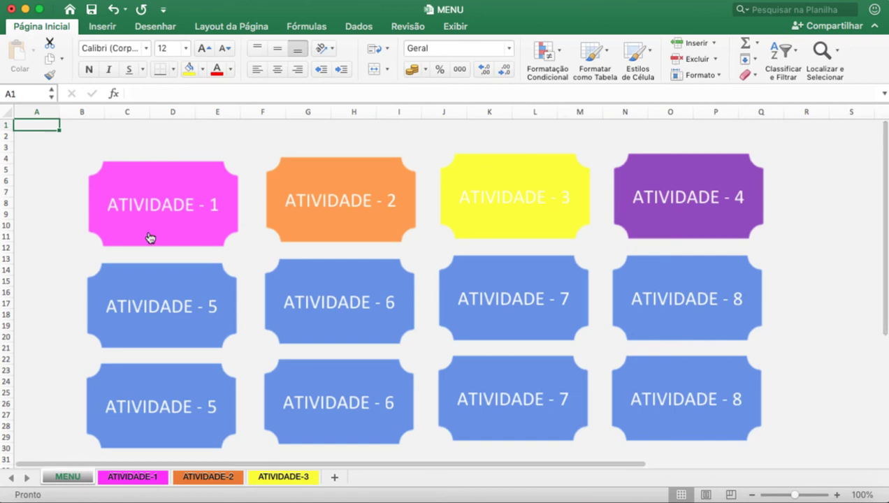
Step: Test the ATIVIDADE - 1, VOLTAR and PRÓXIMO links, then go full screen on MENU
click(176, 181)
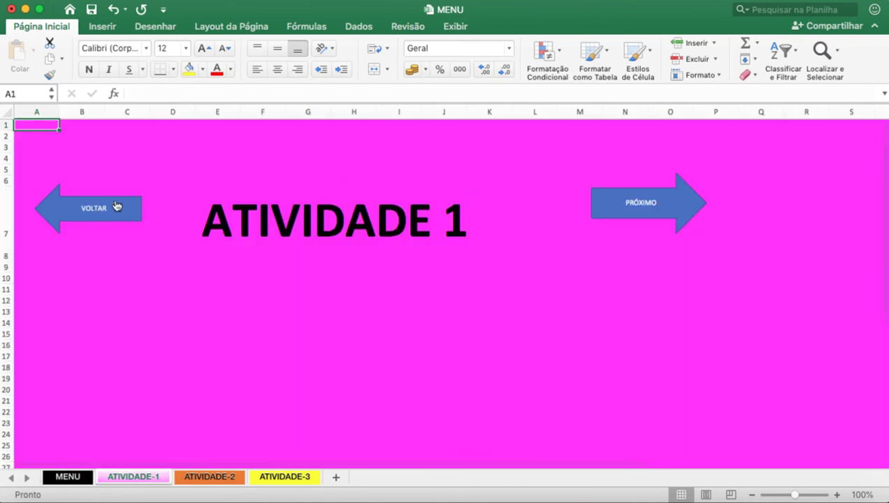
click(116, 215)
click(176, 192)
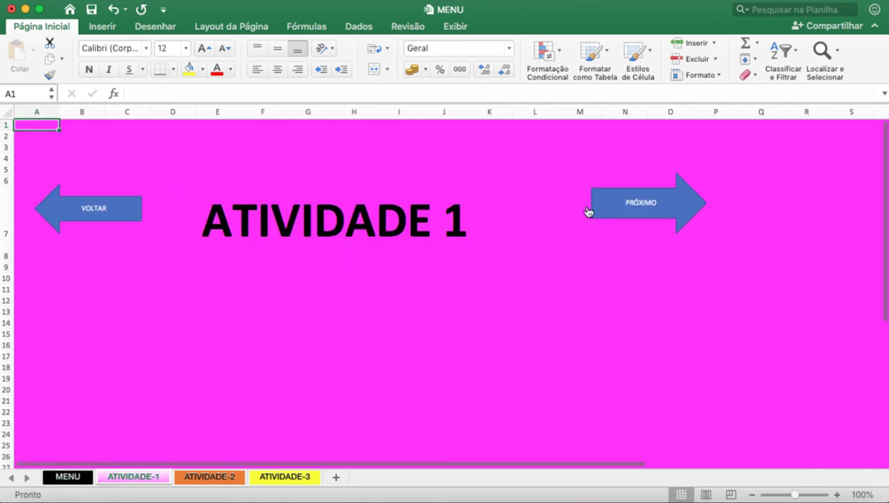
click(698, 215)
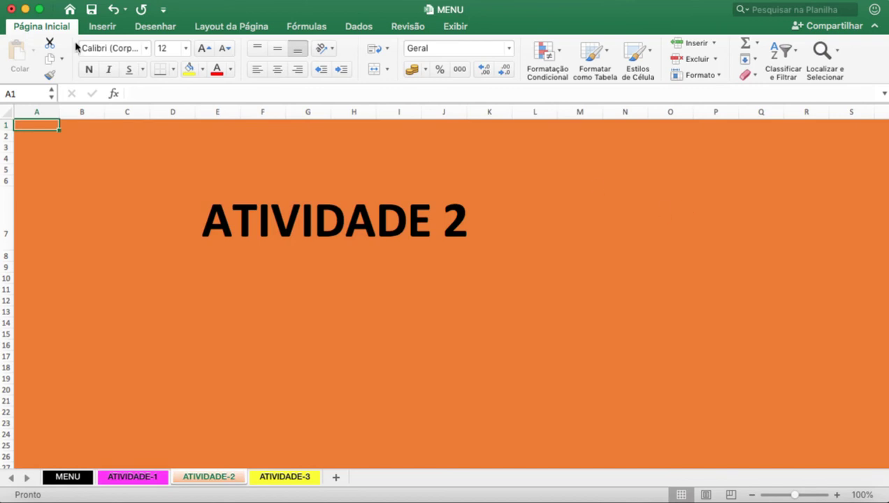
click(124, 477)
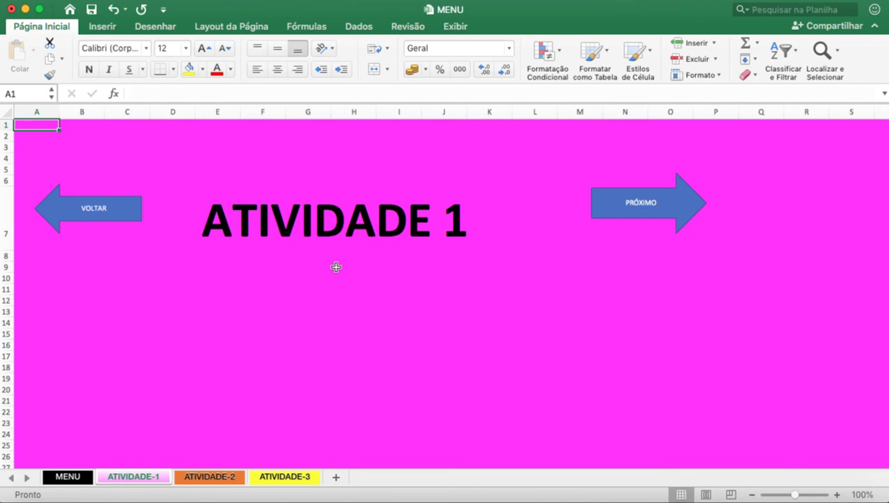
click(39, 12)
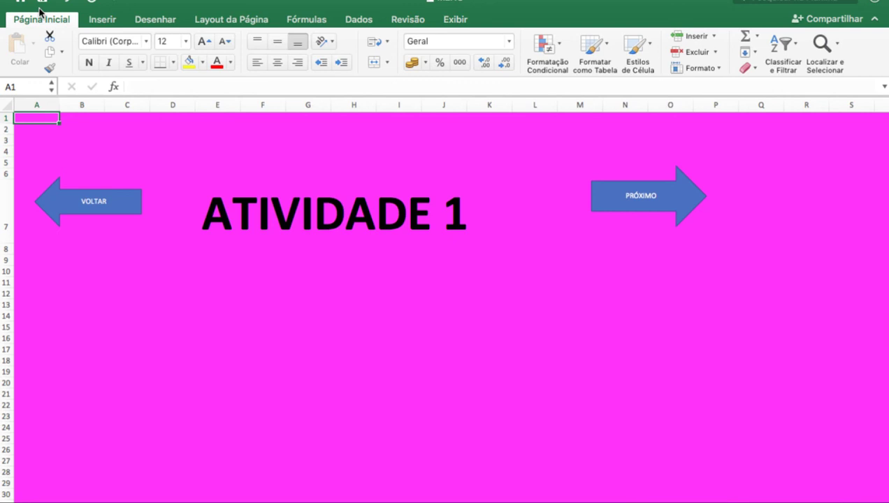
key(ctrl+Page_Up)
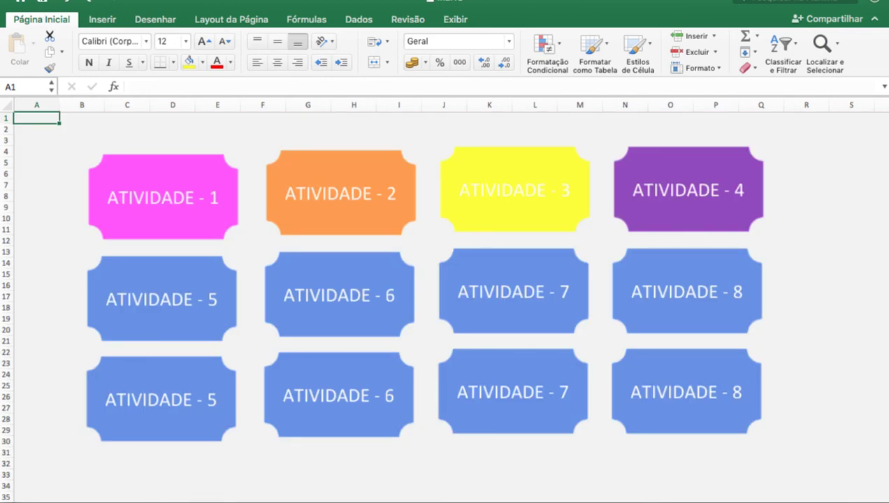